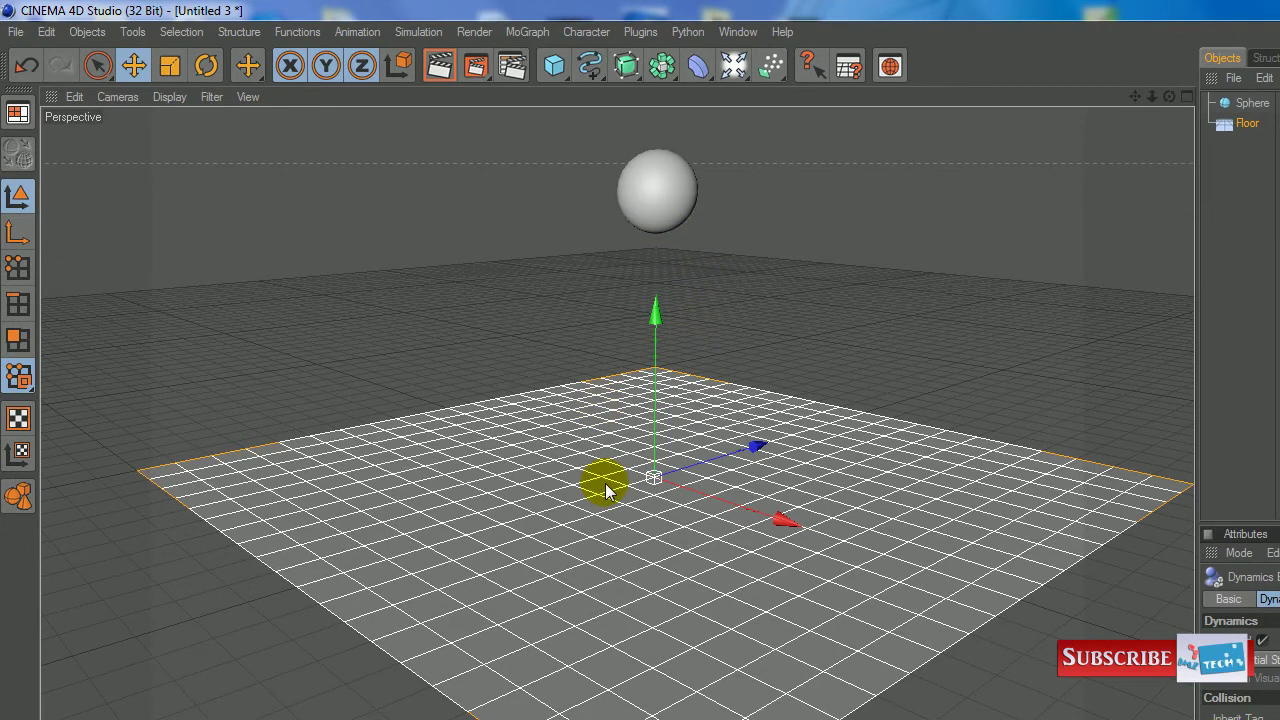
Apply Create Rigid Body from Simulation > Dynamics to the selected floor
{"action": "left_click", "coordinate": [418, 31]}
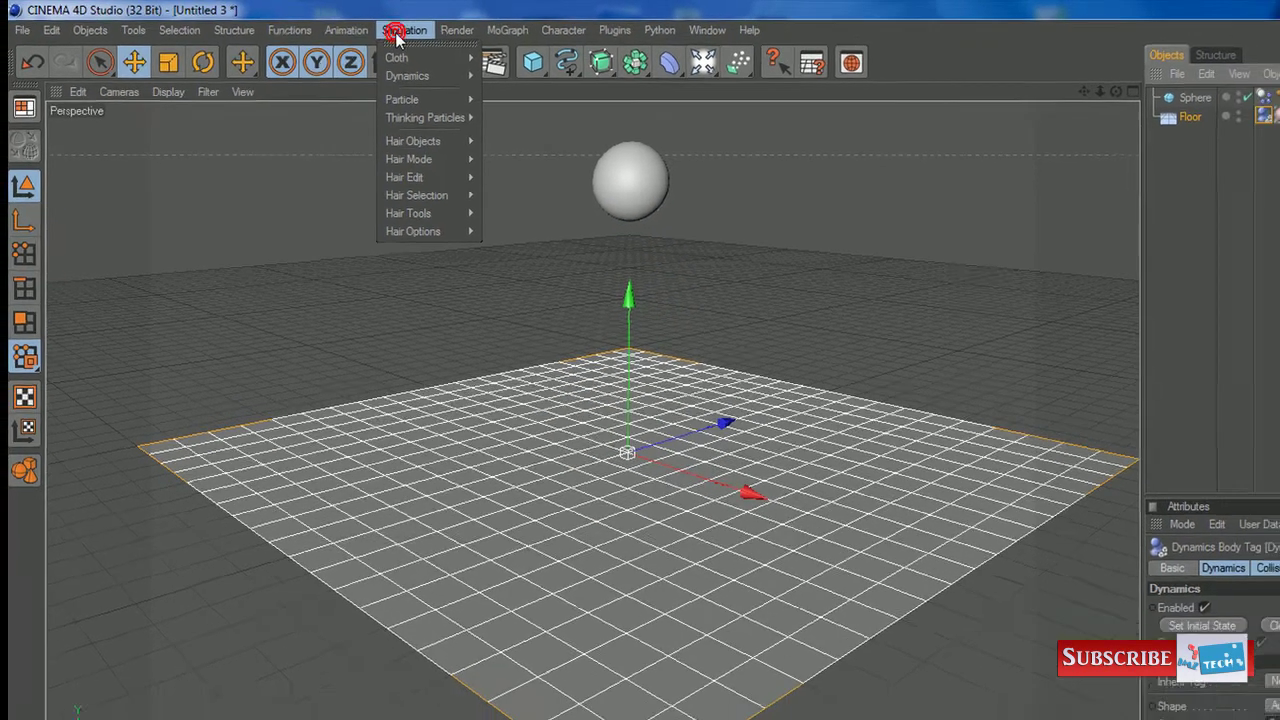
{"action": "mouse_move", "coordinate": [414, 81]}
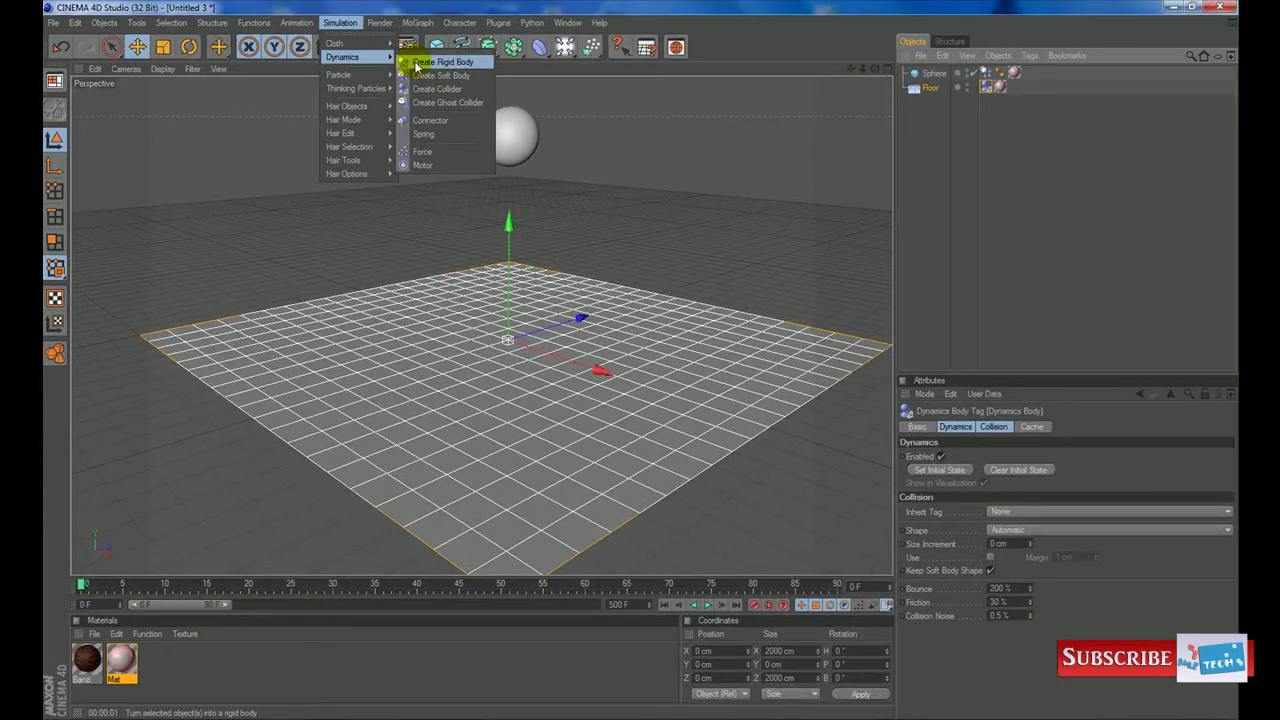
{"action": "left_click", "coordinate": [440, 62]}
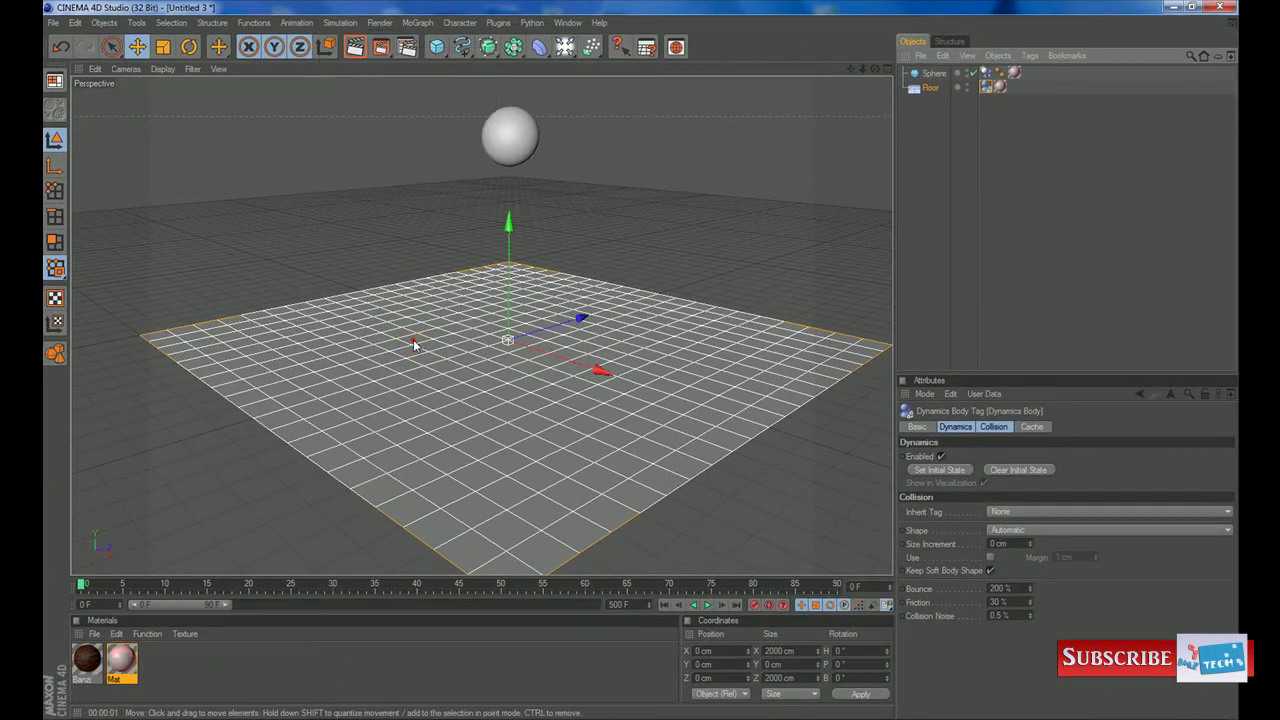
{"action": "left_click", "coordinate": [414, 343]}
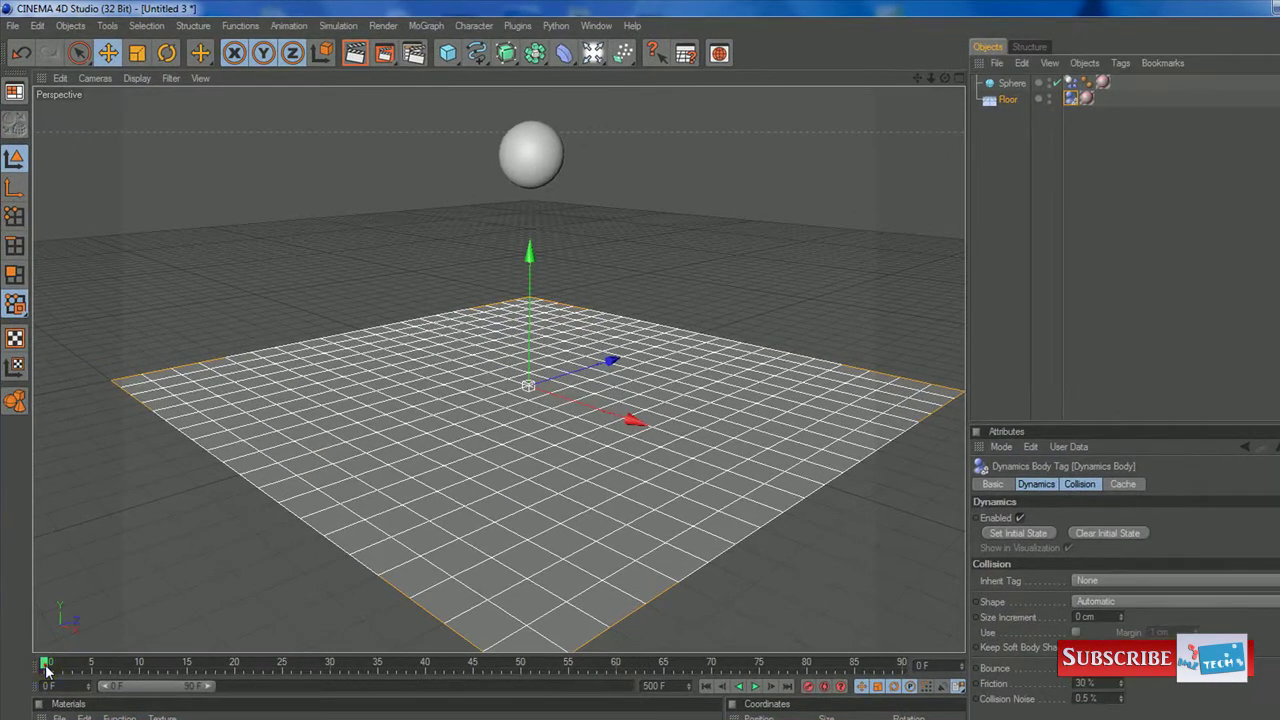
Preview the first frames, return to frame 1, and change the sphere's radius from 100 to 30 cm
{"action": "mouse_move", "coordinate": [46, 671]}
{"action": "left_mouse_down"}
{"action": "mouse_move", "coordinate": [183, 668]}
{"action": "mouse_move", "coordinate": [44, 668]}
{"action": "left_mouse_up"}
{"action": "mouse_move", "coordinate": [46, 670]}
{"action": "left_mouse_down"}
{"action": "mouse_move", "coordinate": [137, 672]}
{"action": "mouse_move", "coordinate": [23, 670]}
{"action": "left_mouse_up"}
{"action": "left_click", "coordinate": [523, 175]}
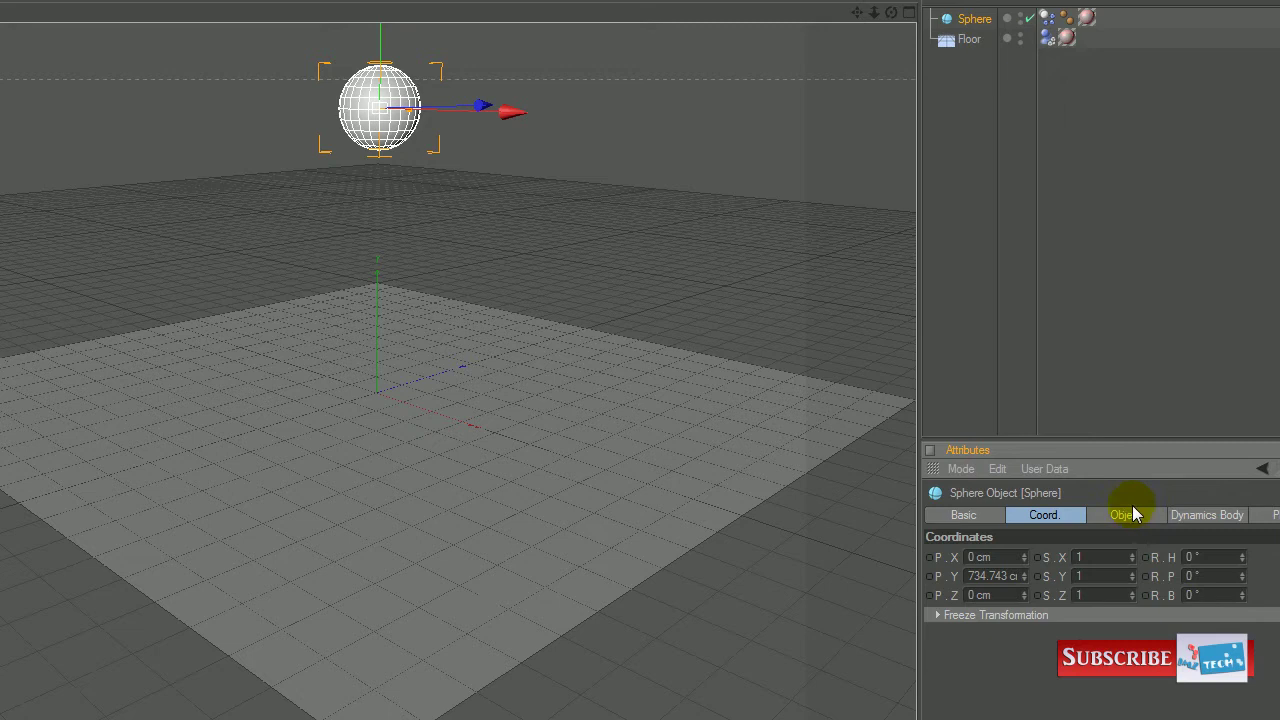
{"action": "left_click", "coordinate": [1150, 514]}
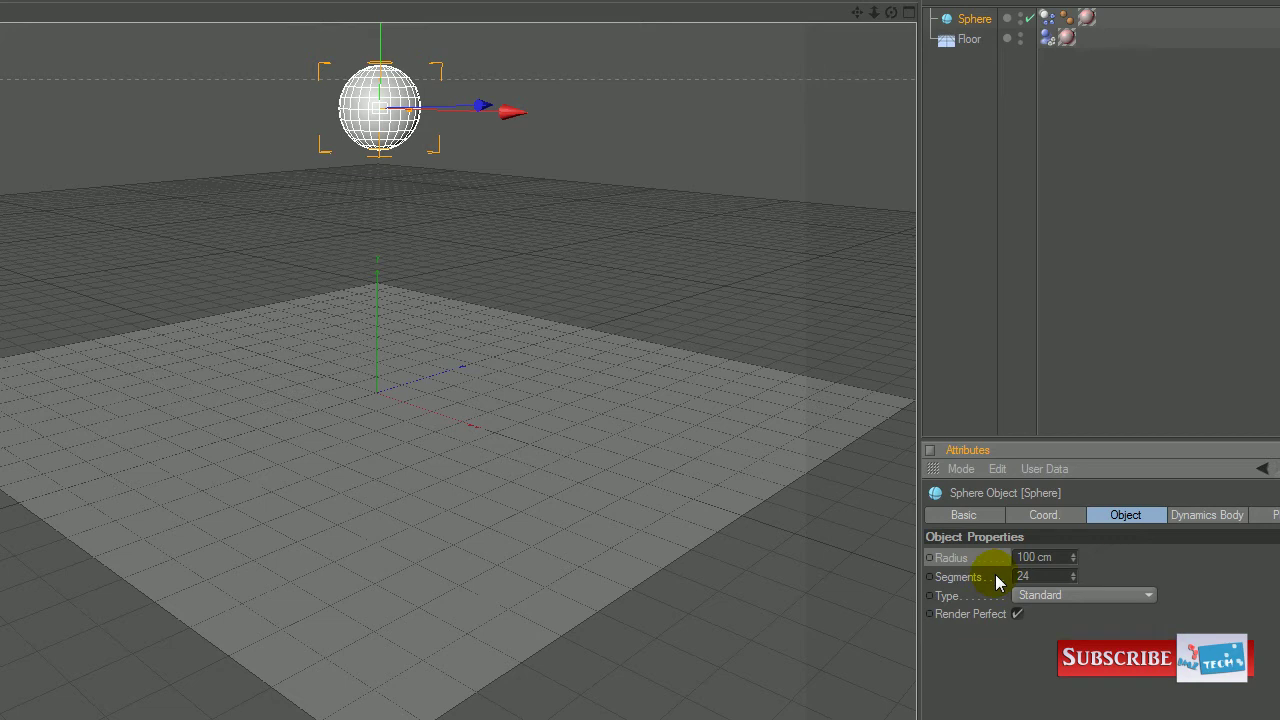
{"action": "left_click", "coordinate": [1035, 557]}
{"action": "double_click", "coordinate": [1035, 557]}
{"action": "type", "text": "30"}
{"action": "key", "text": "Return"}
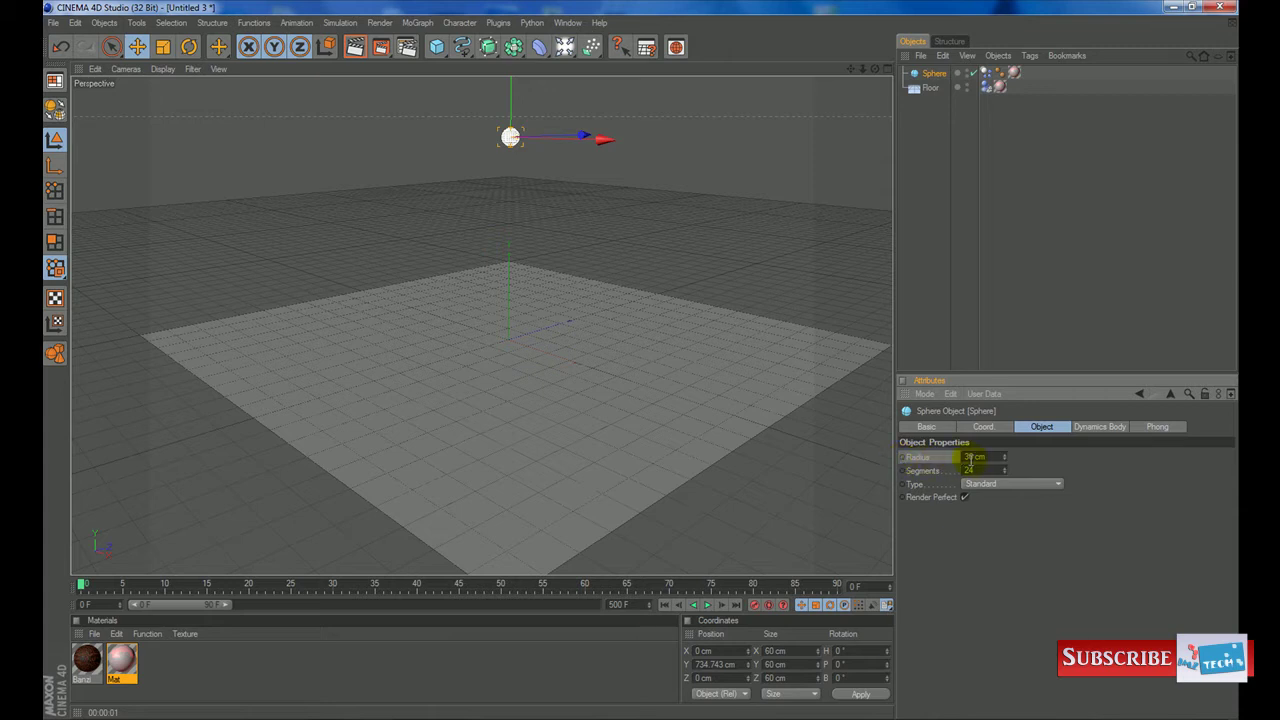
Set a Radius keyframe at frame 0 for the 30 cm sphere and inspect the key
{"action": "left_click", "coordinate": [902, 457], "text": "ctrl"}
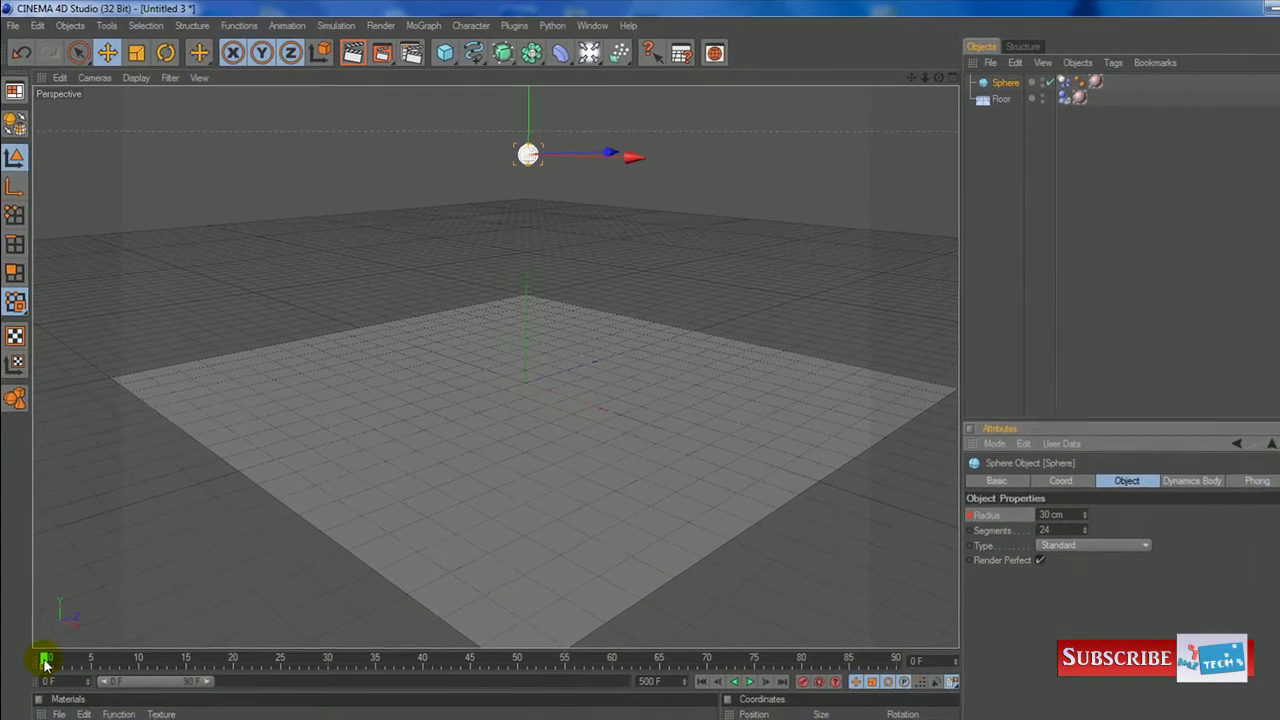
{"action": "left_click", "coordinate": [44, 670]}
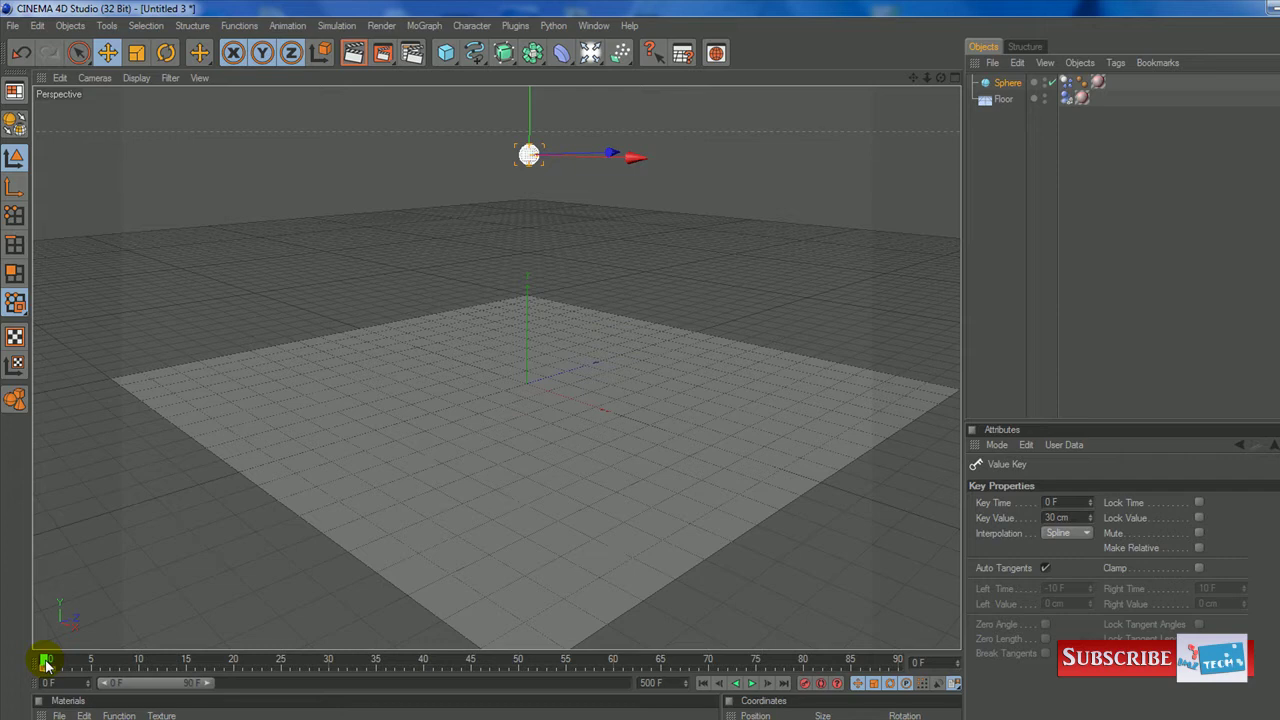
At frame 40, reselect the sphere and enter a 100 cm radius
{"action": "left_click_drag", "start_coordinate": [45, 662], "coordinate": [423, 684]}
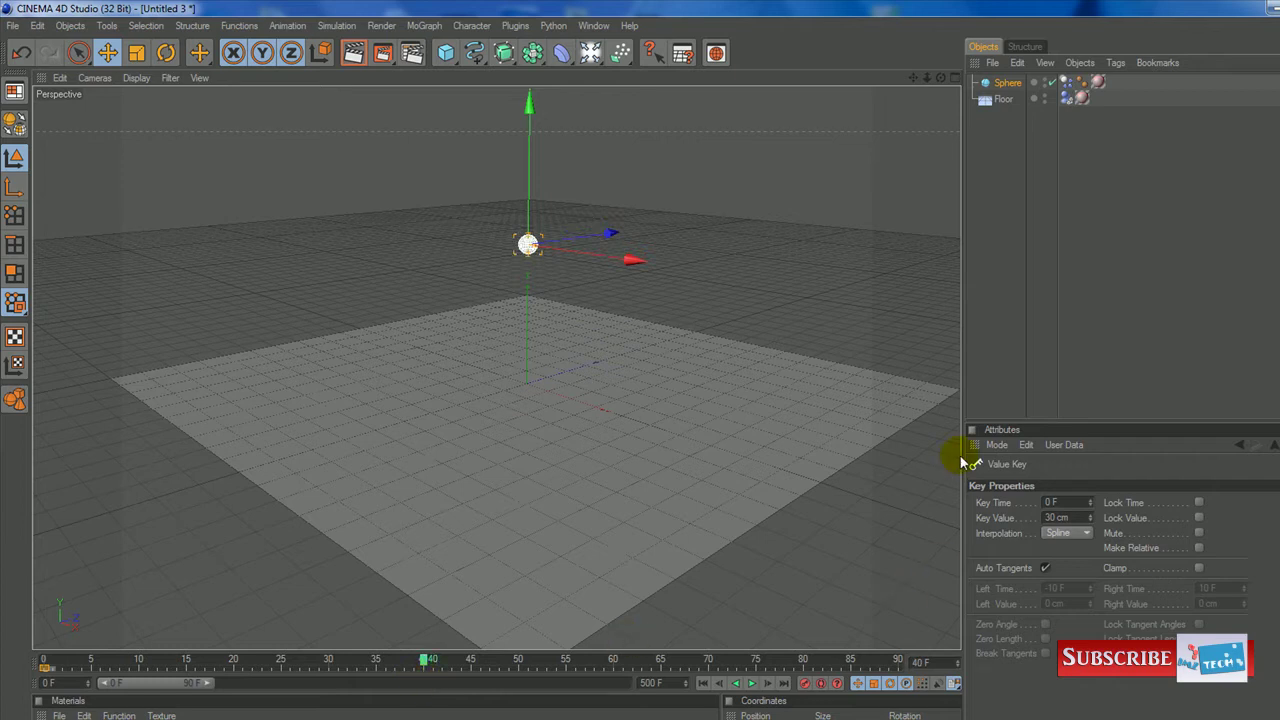
{"action": "left_click", "coordinate": [526, 247]}
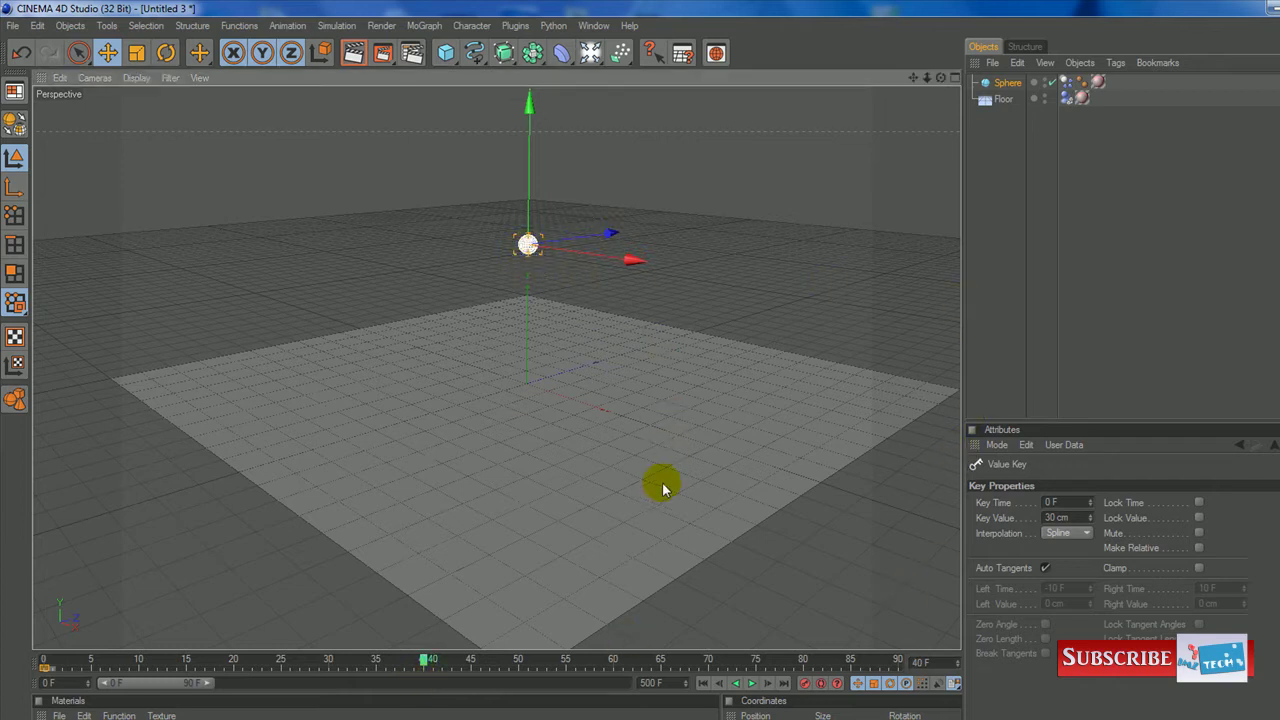
{"action": "left_click", "coordinate": [537, 323]}
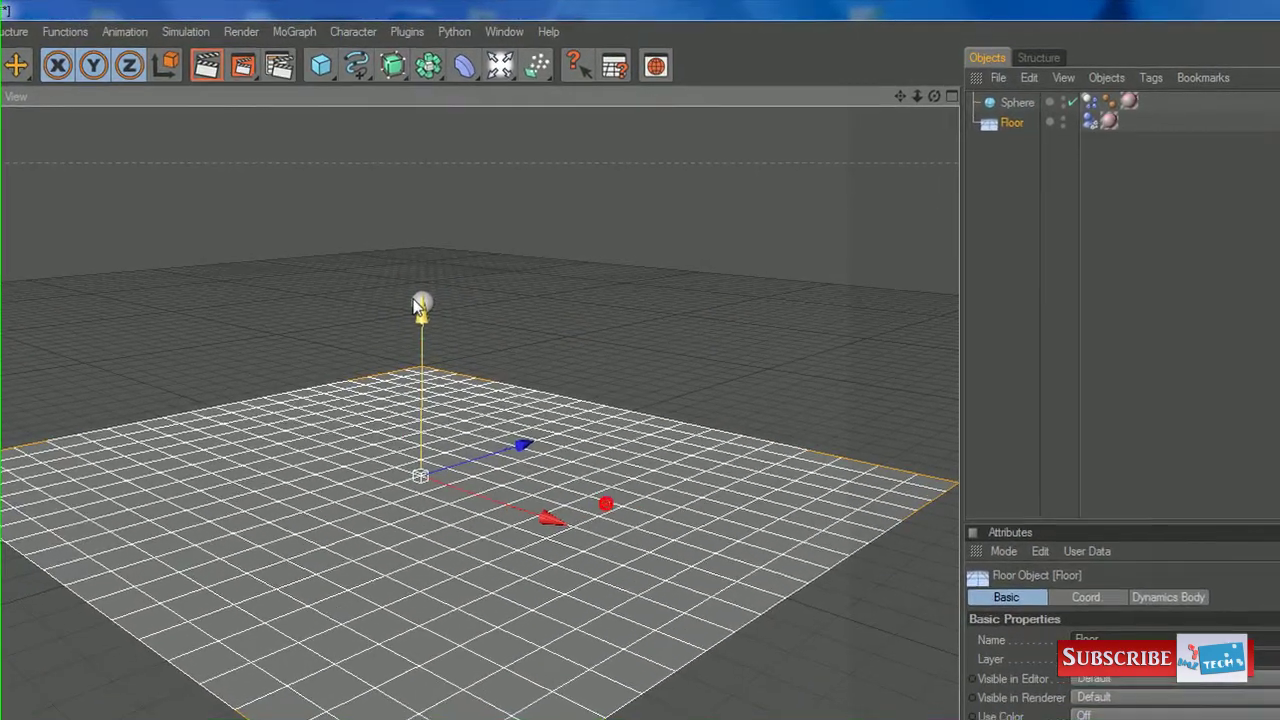
{"action": "left_click", "coordinate": [418, 306]}
{"action": "left_click", "coordinate": [1012, 103]}
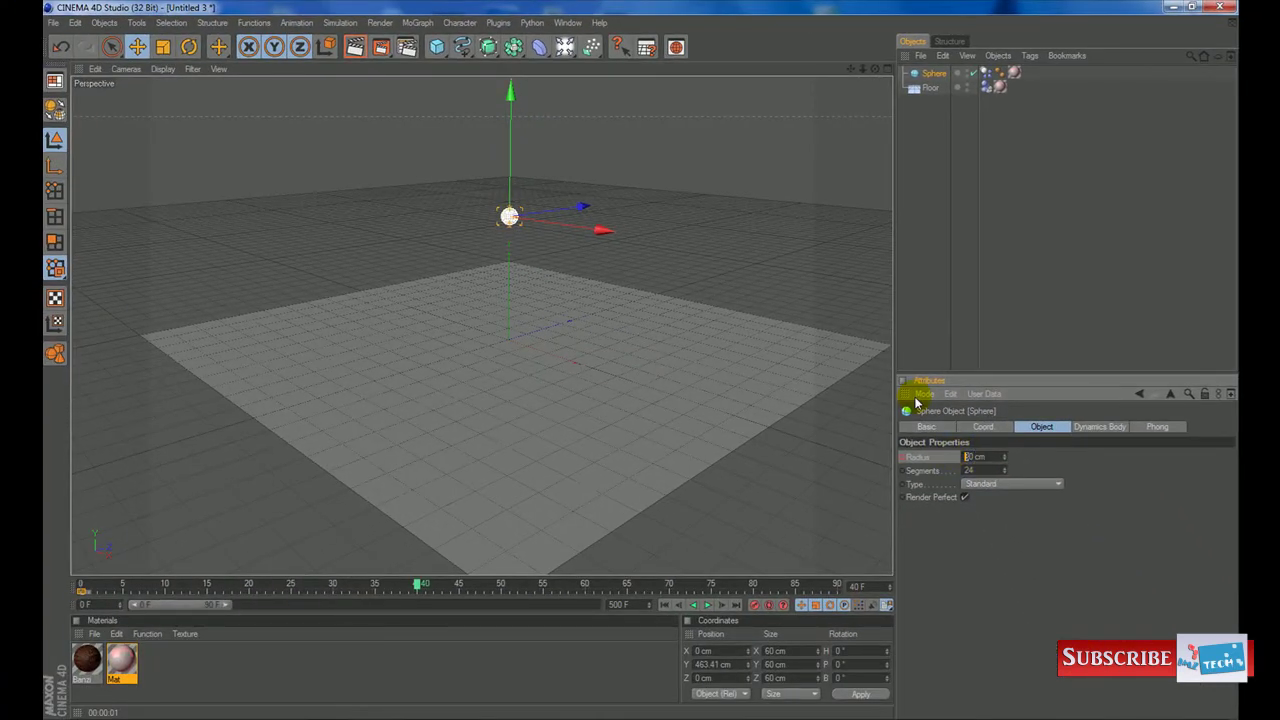
{"action": "type", "text": "100"}
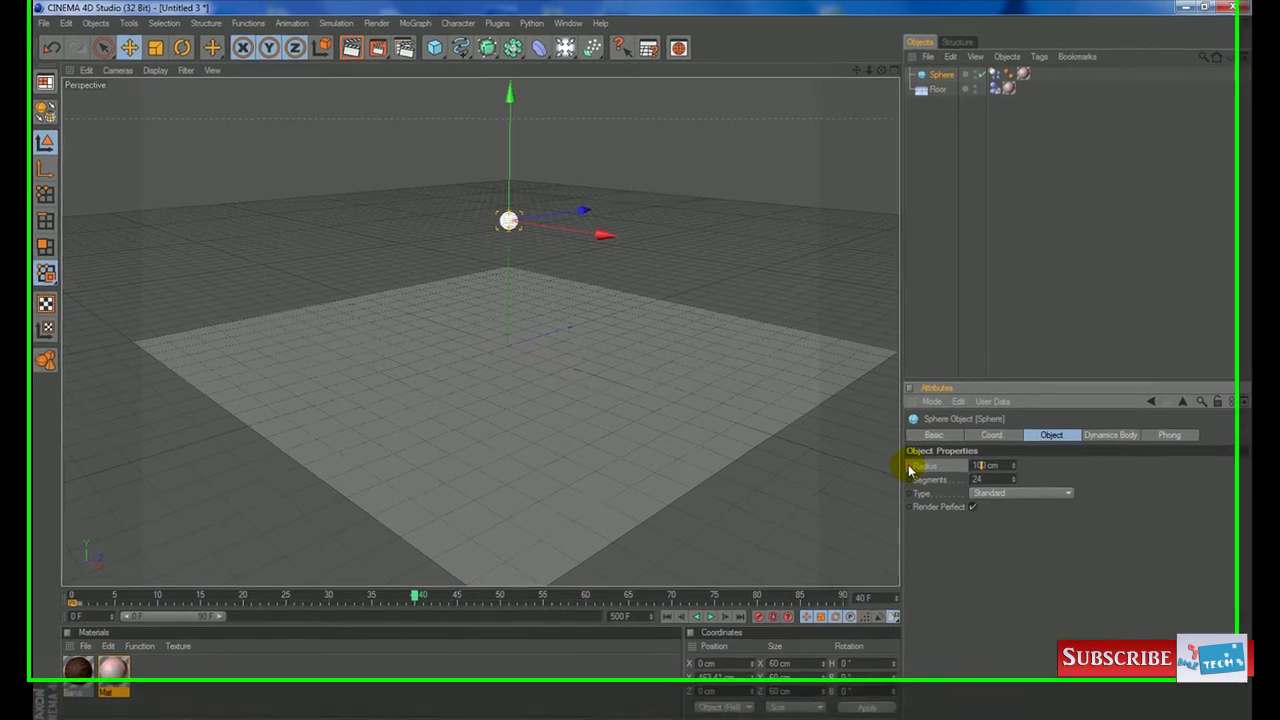
{"action": "key", "text": "Return"}
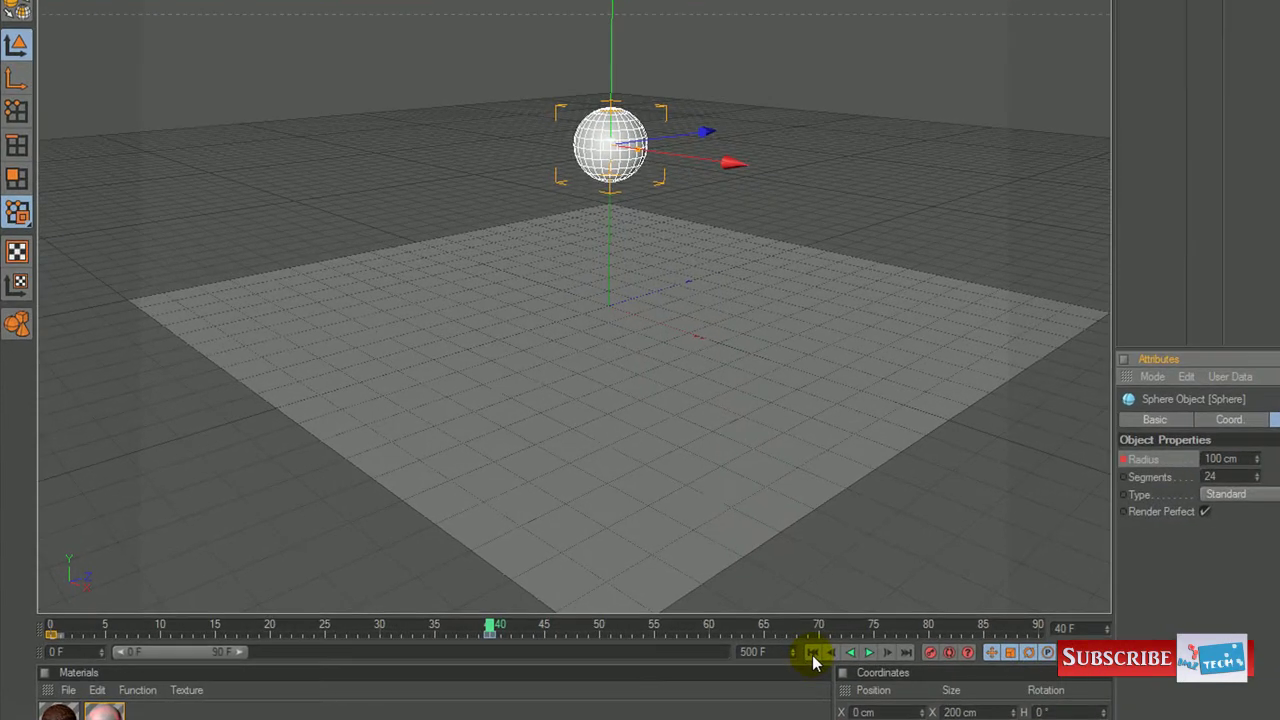
Preview the playback, scrub to the later frames and set the sphere's radius to 30 cm
{"action": "left_click", "coordinate": [813, 654]}
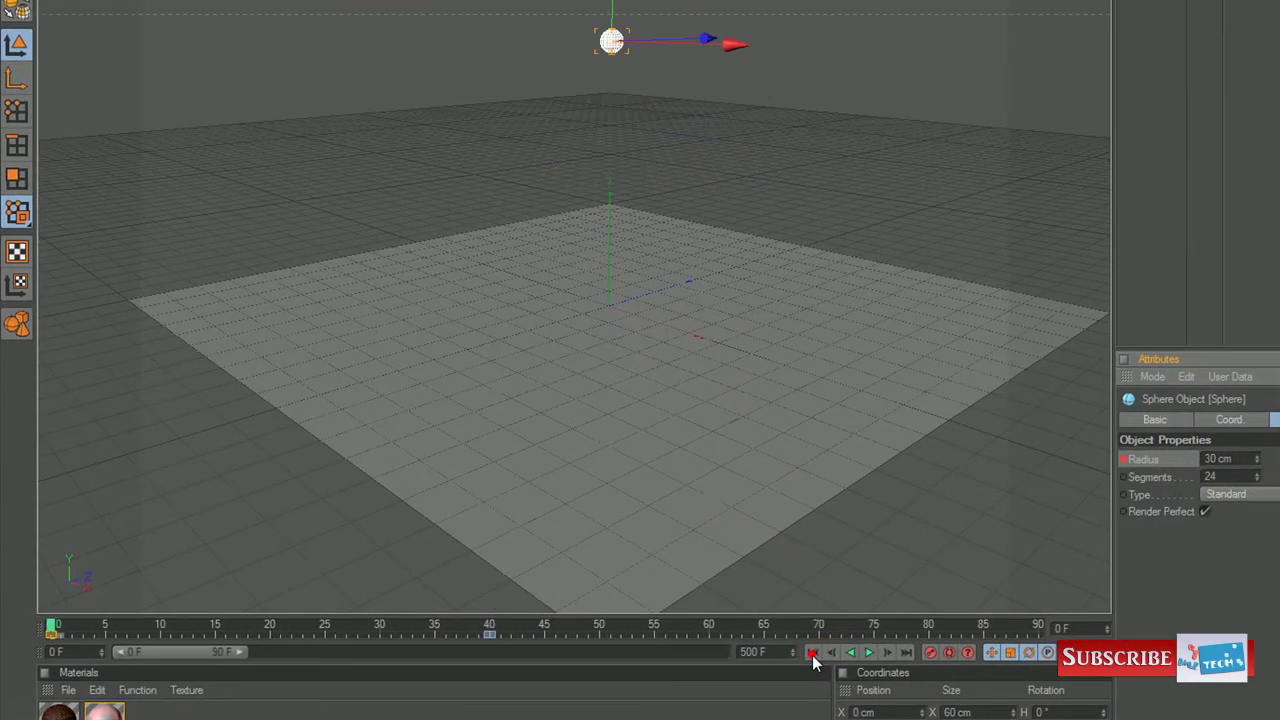
{"action": "left_click", "coordinate": [869, 653]}
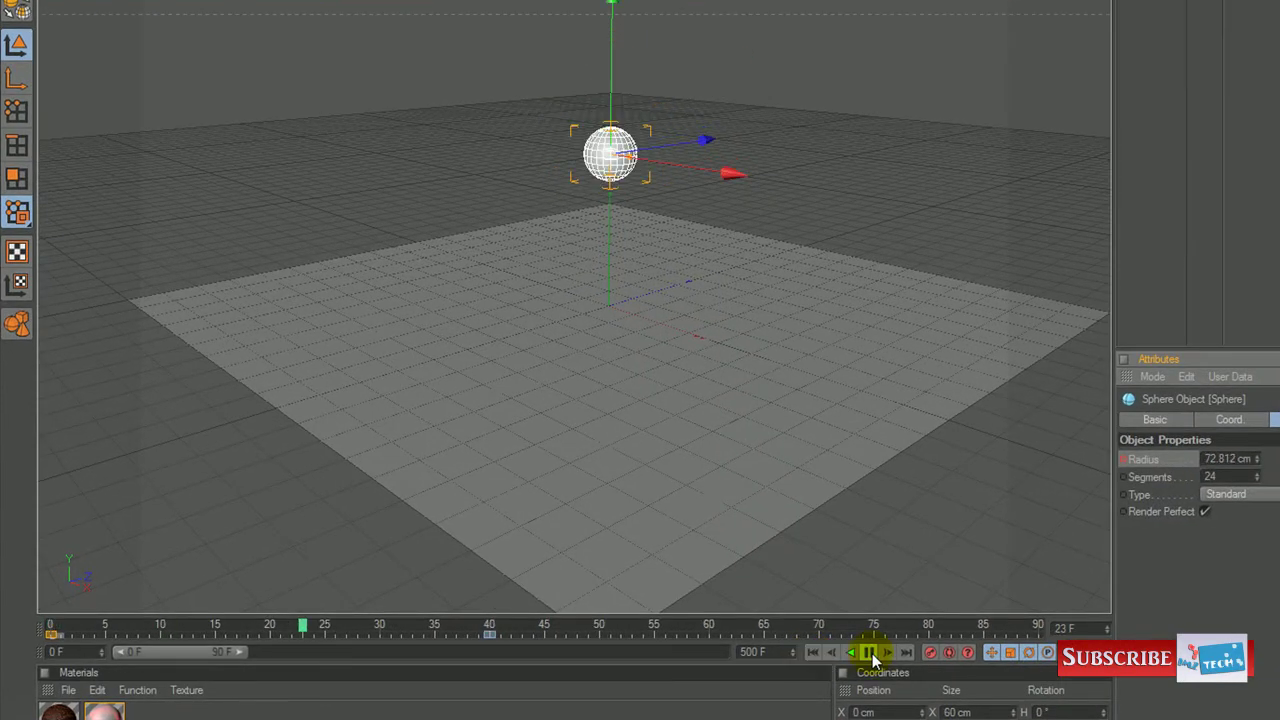
{"action": "left_click", "coordinate": [869, 652]}
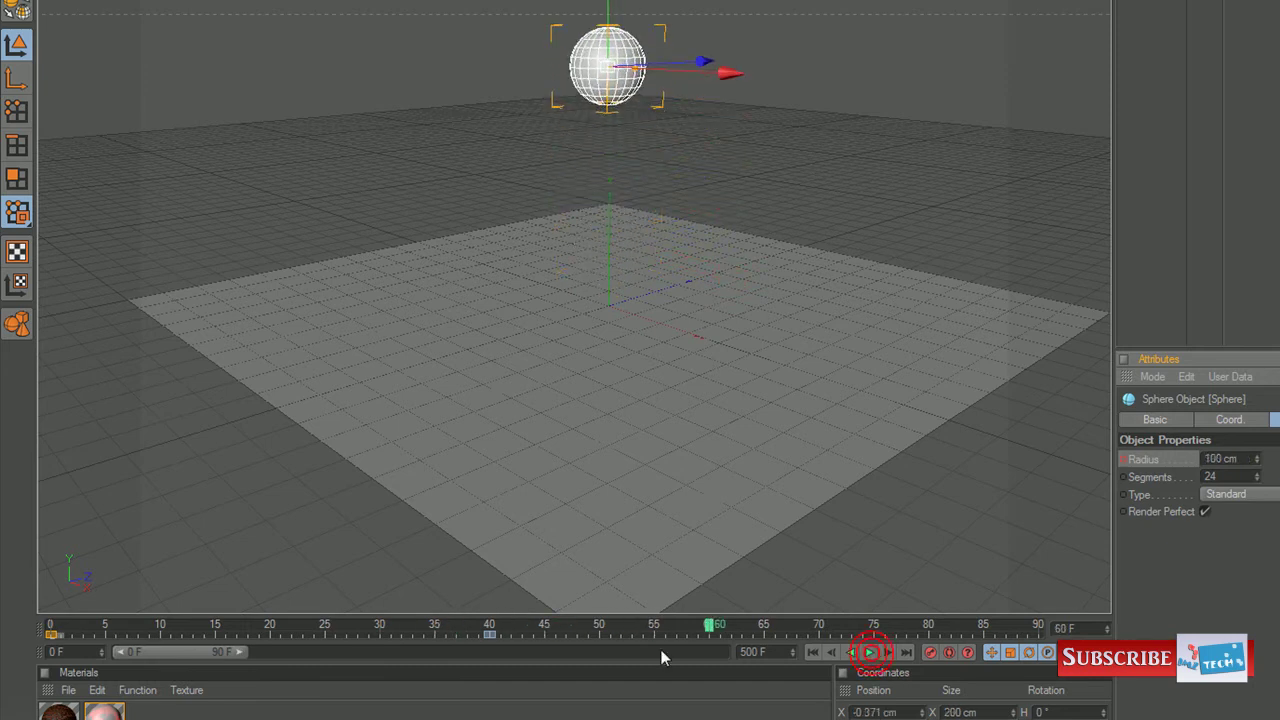
{"action": "left_click_drag", "start_coordinate": [714, 629], "coordinate": [930, 653]}
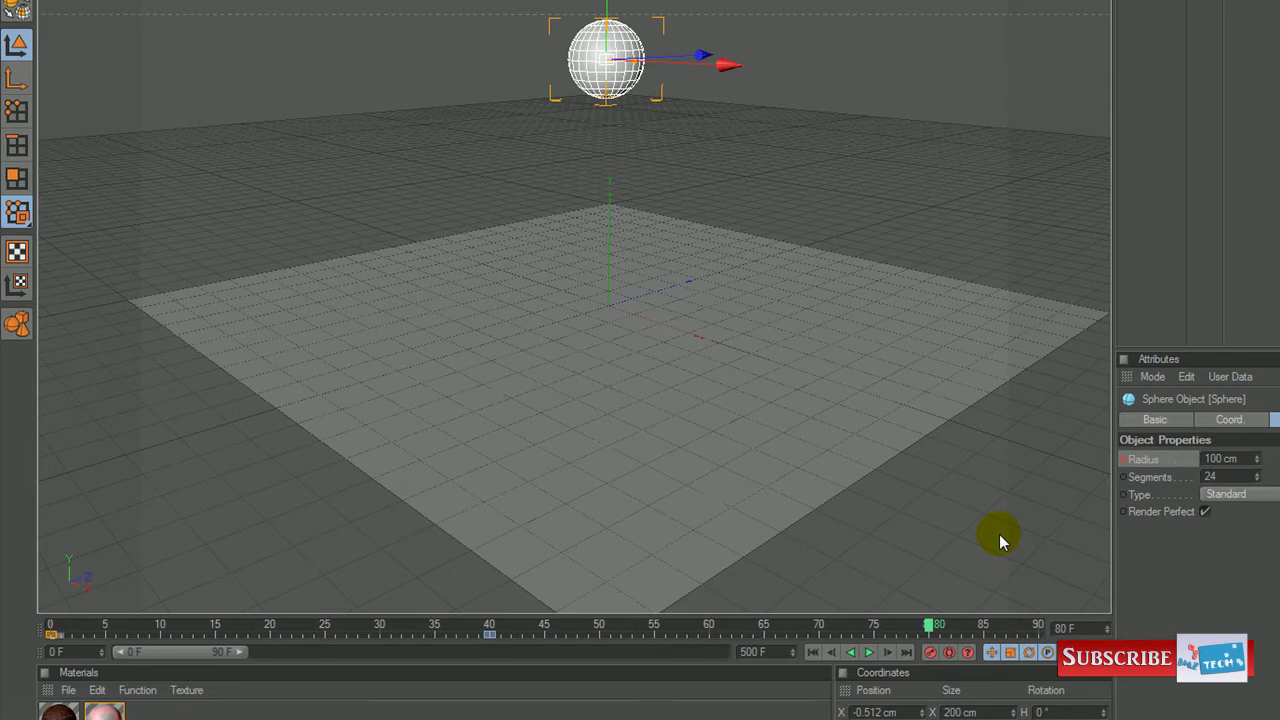
{"action": "left_click", "coordinate": [1213, 459]}
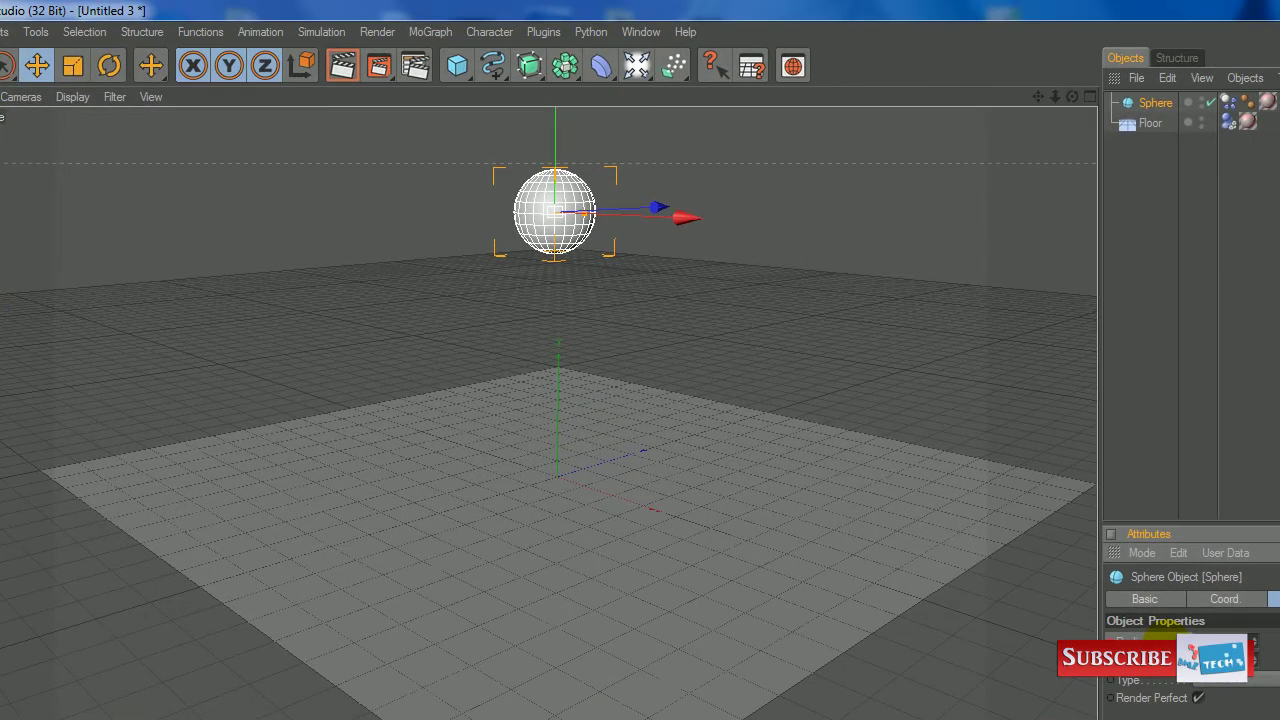
{"action": "type", "text": "30"}
{"action": "key", "text": "Return"}
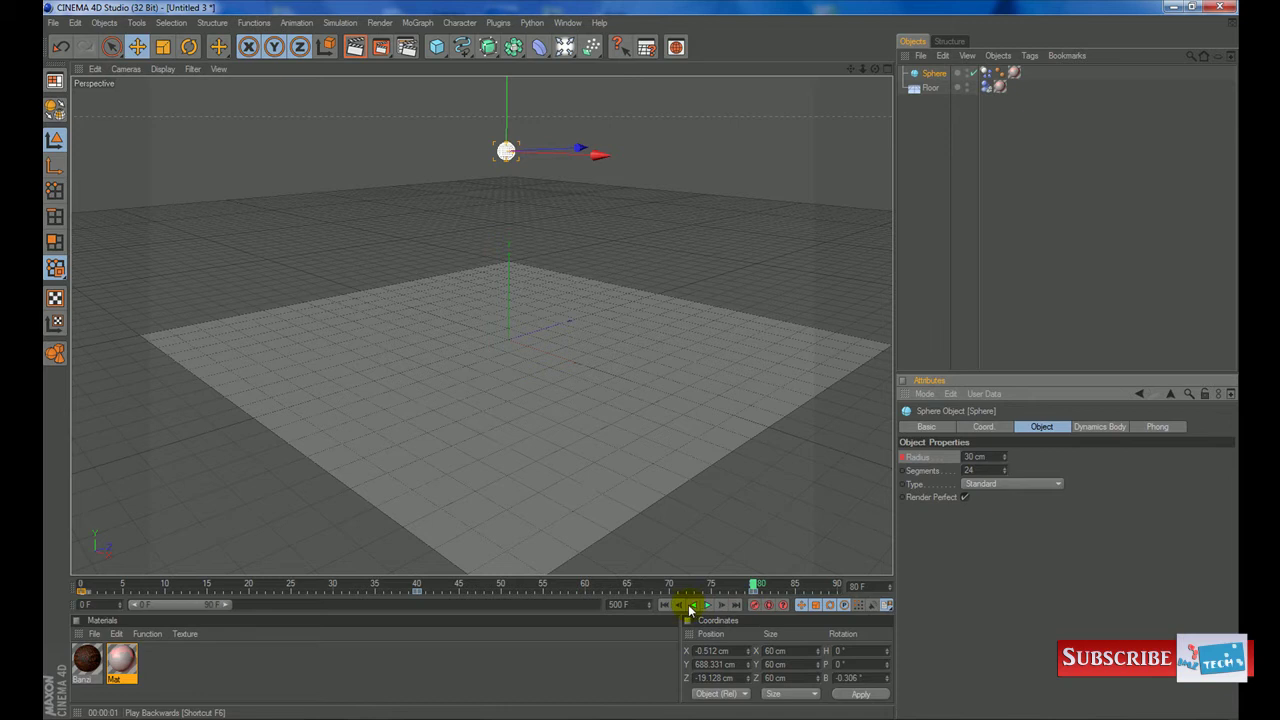
Play the animation from the start, pausing and resuming, to watch the sphere shrink and grow
{"action": "left_click", "coordinate": [678, 636]}
{"action": "left_click", "coordinate": [706, 605]}
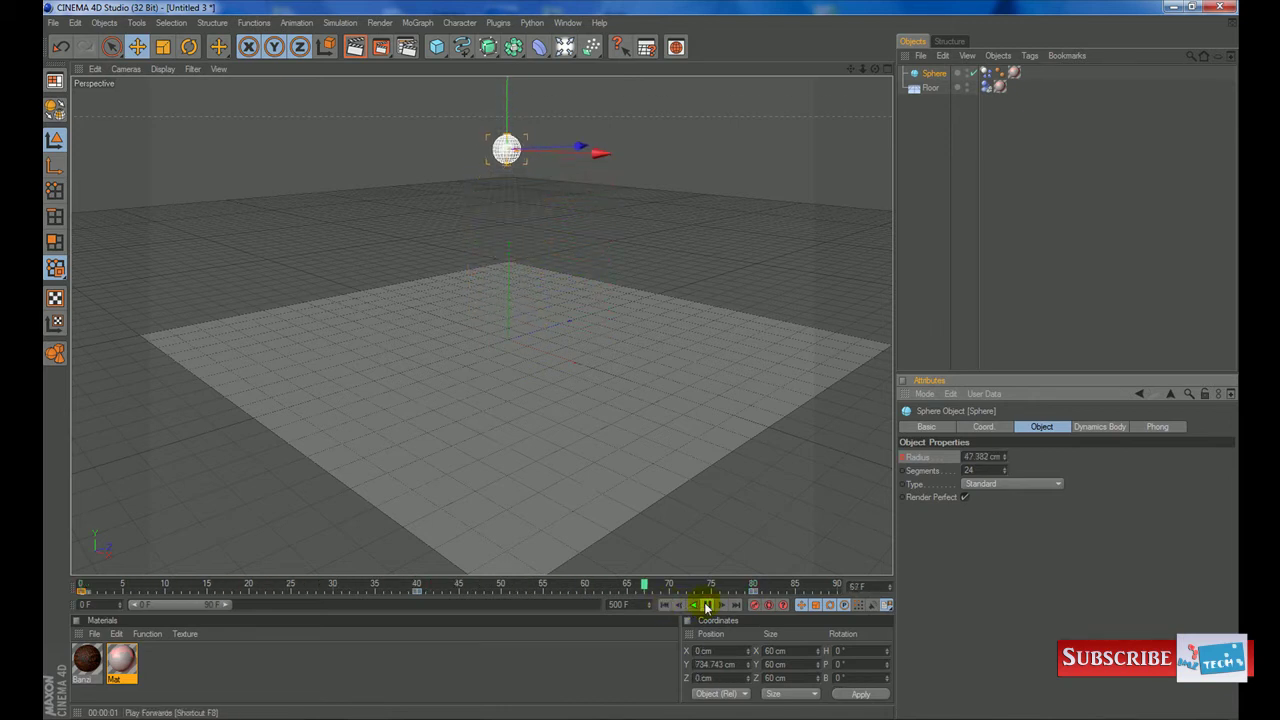
{"action": "left_click", "coordinate": [706, 605]}
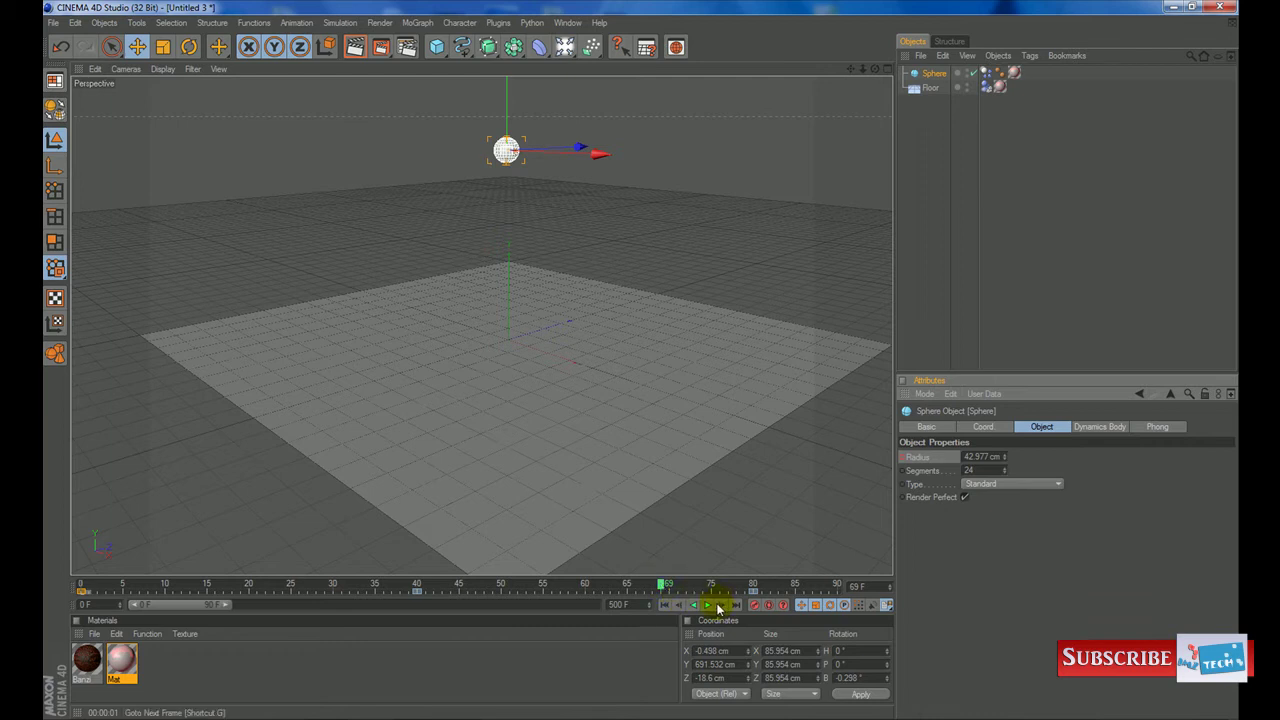
{"action": "left_click", "coordinate": [709, 605]}
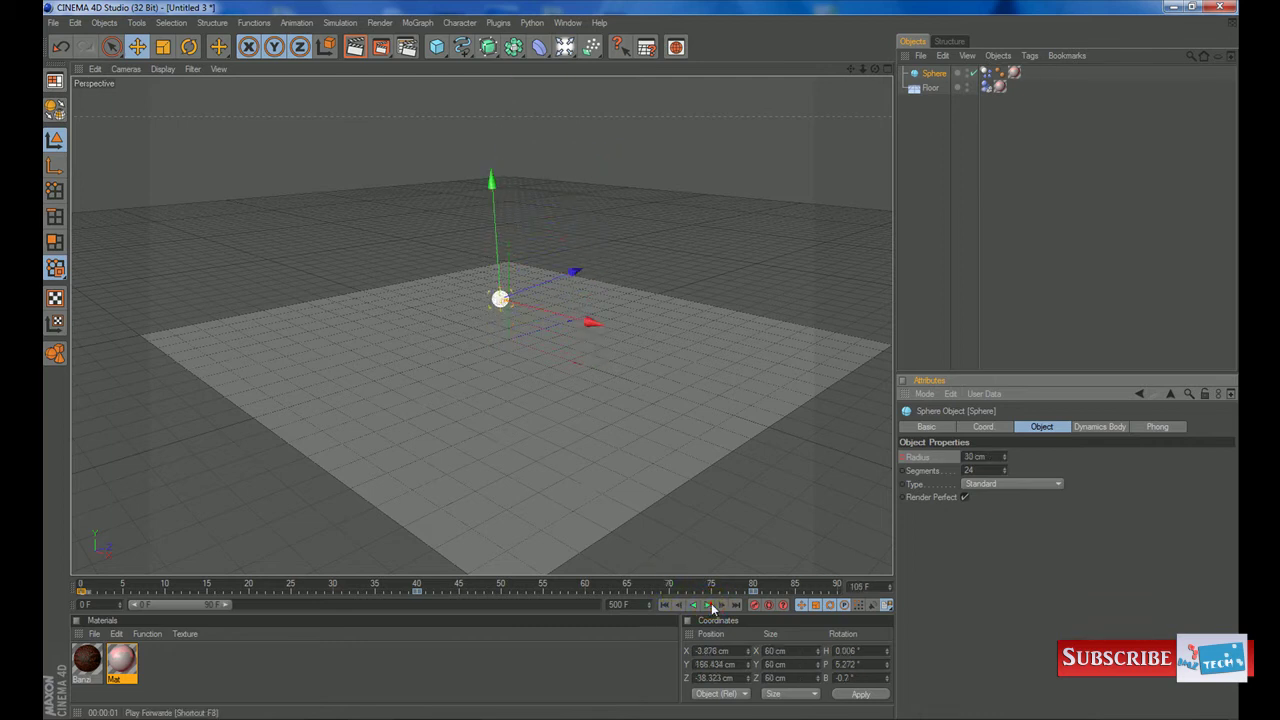
{"action": "left_click", "coordinate": [749, 591]}
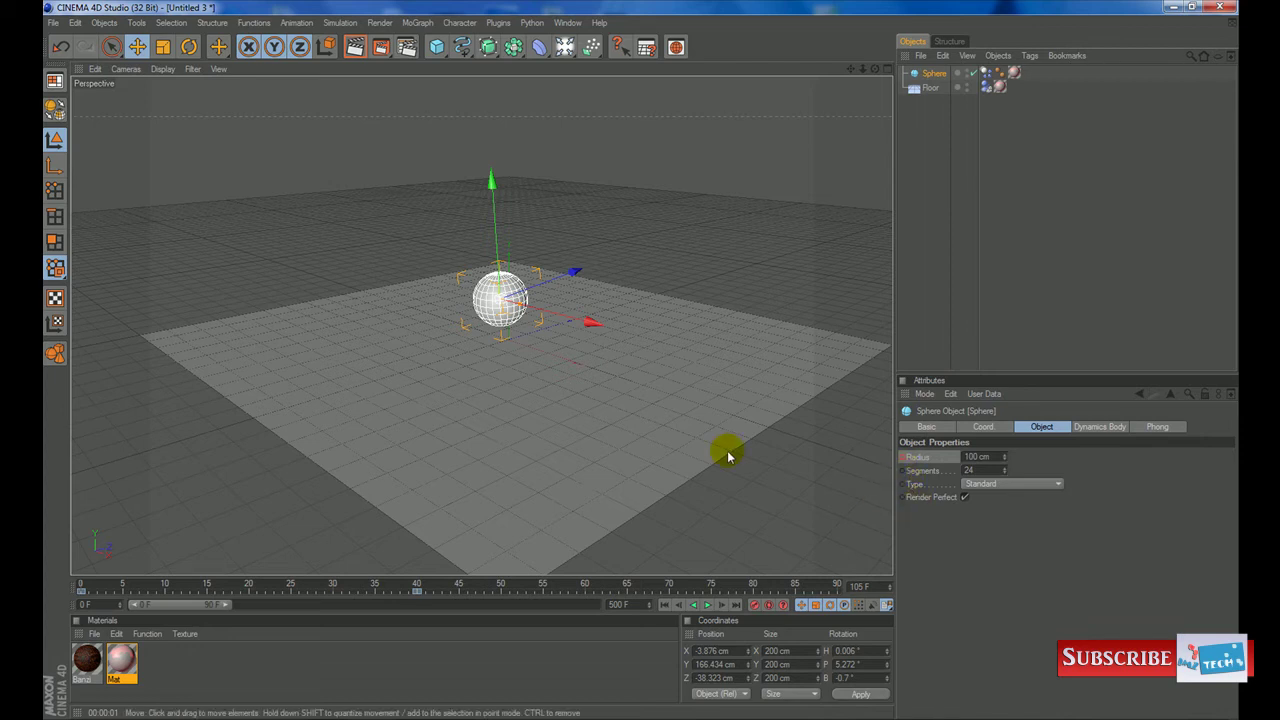
Select the floor in the viewport and return the timeline to frame 0
{"action": "left_click", "coordinate": [628, 420]}
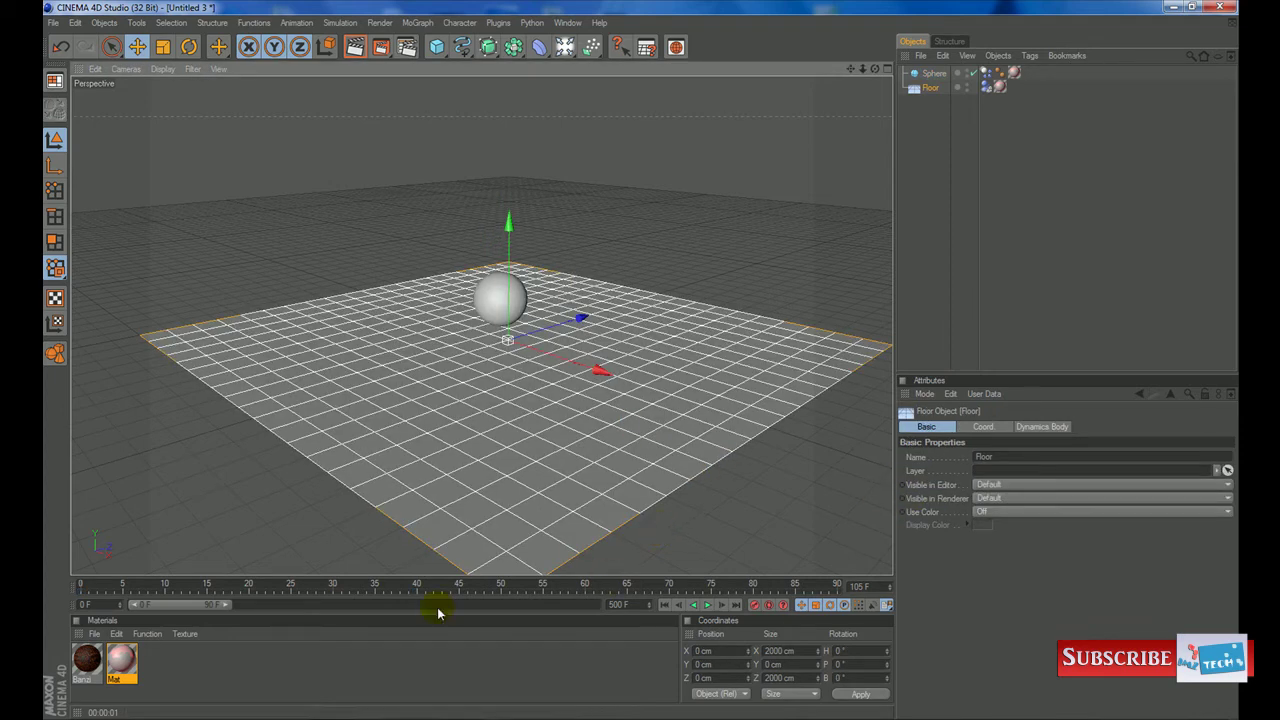
{"action": "left_click", "coordinate": [665, 605]}
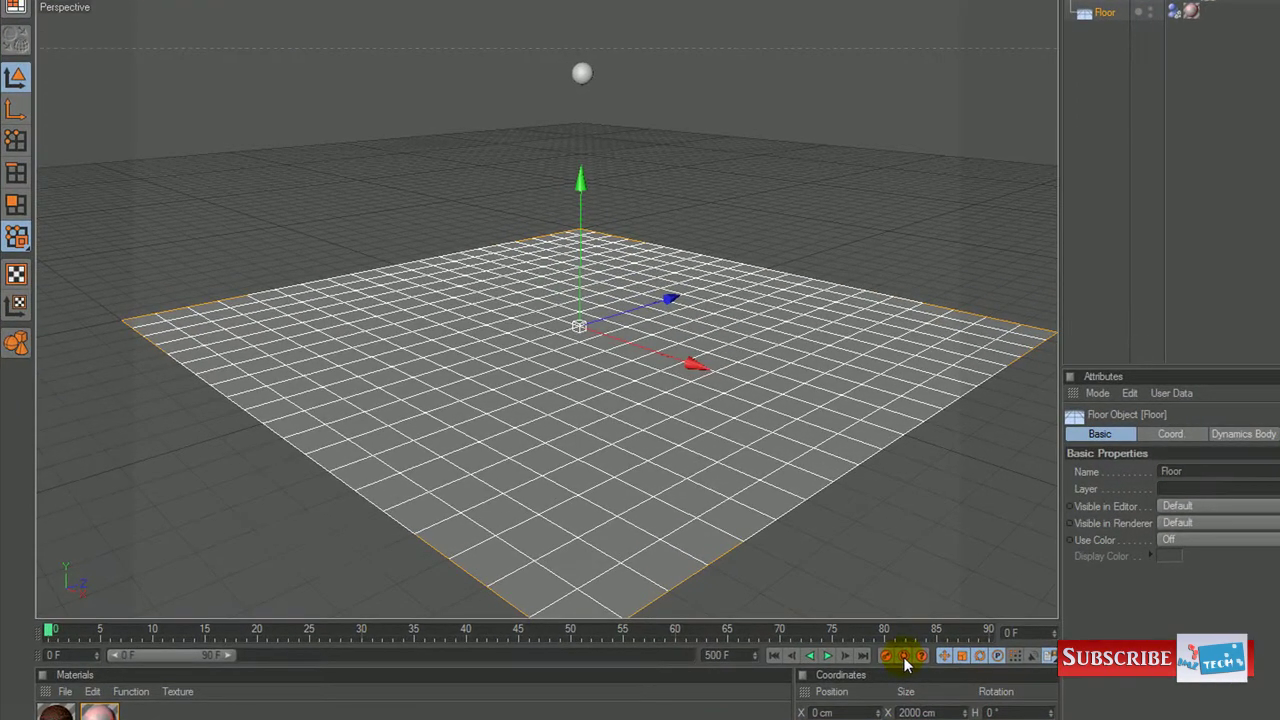
Enable Automatic Keyframing, raise the floor along Y at frame 40 and record a key
{"action": "left_click", "coordinate": [768, 605]}
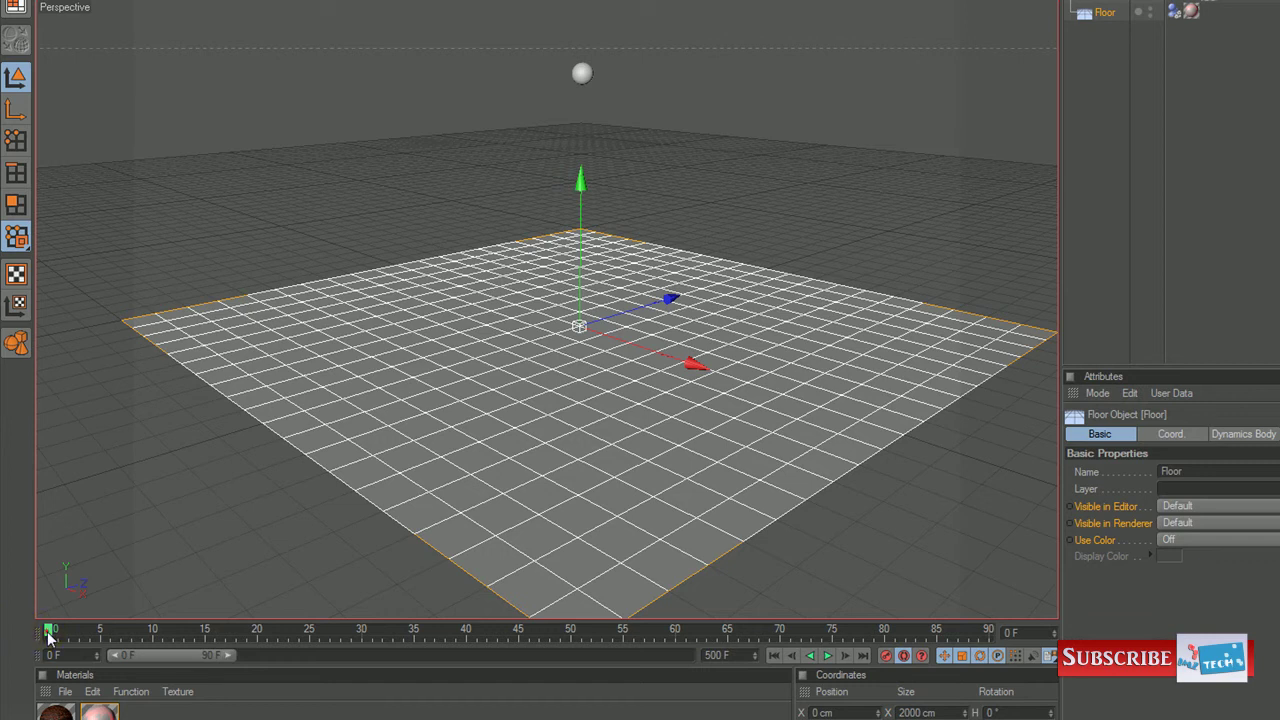
{"action": "left_click_drag", "start_coordinate": [47, 632], "coordinate": [466, 643]}
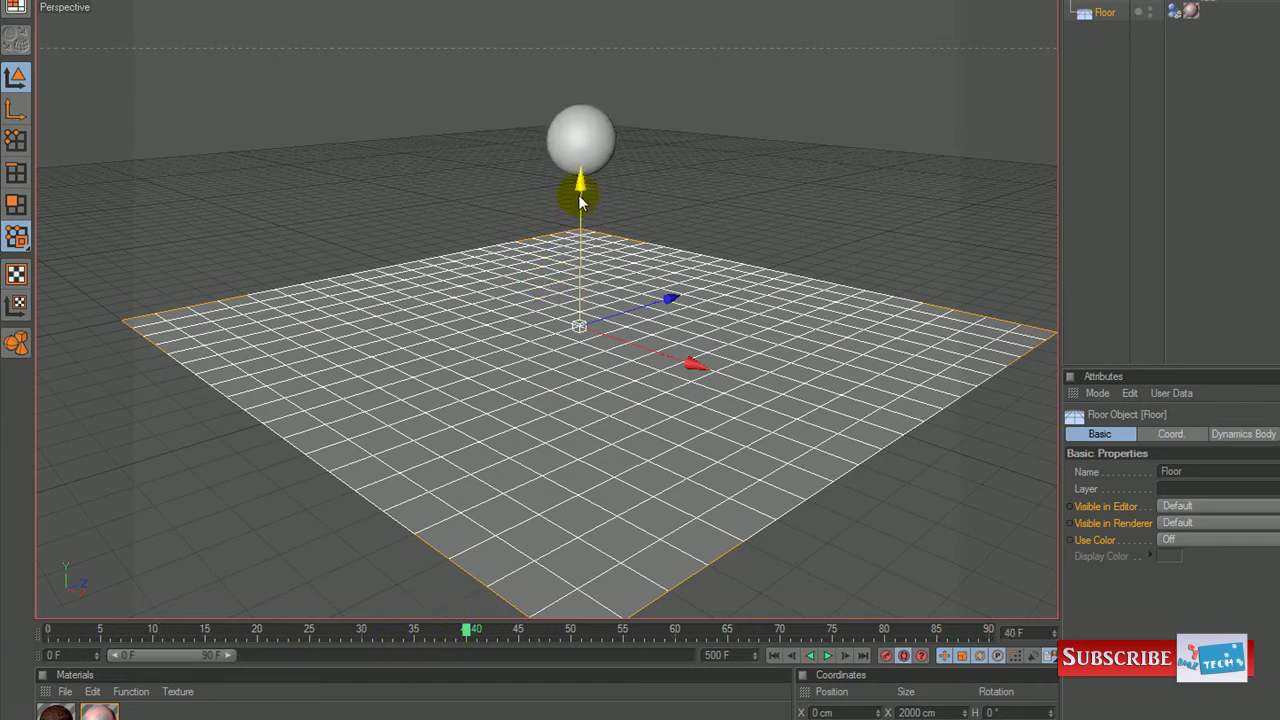
{"action": "left_click_drag", "start_coordinate": [580, 192], "coordinate": [582, 50]}
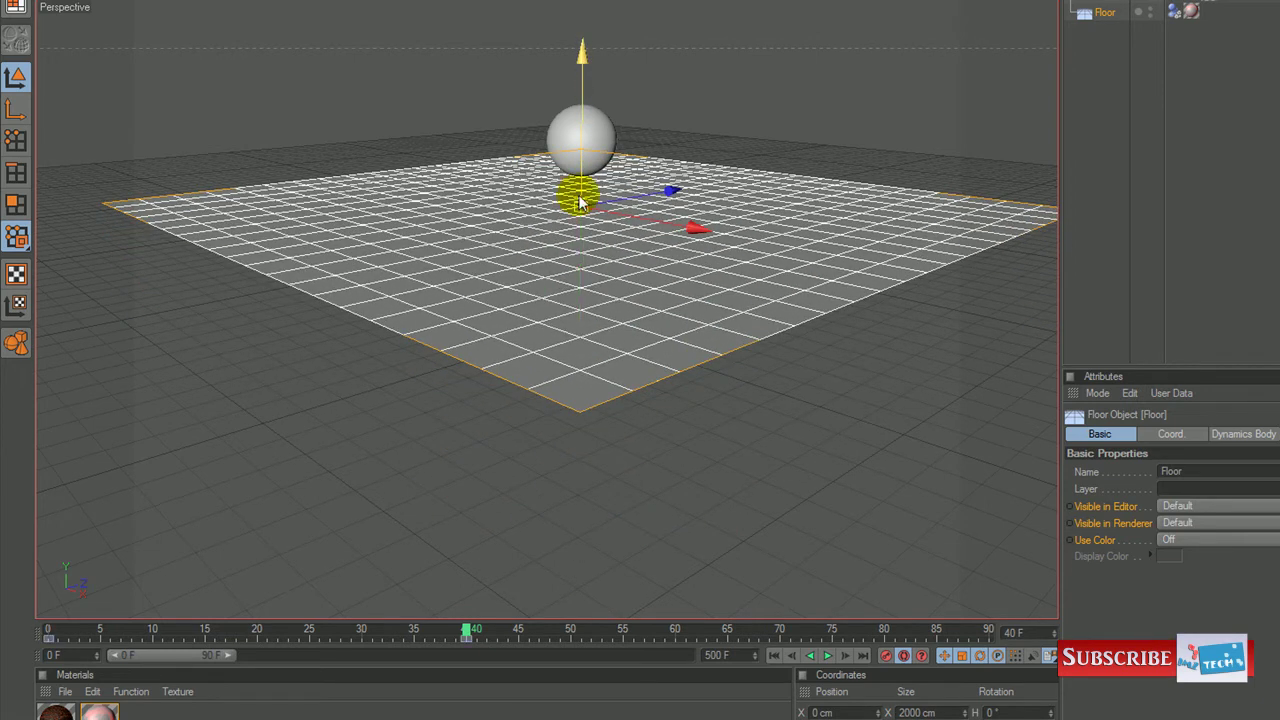
{"action": "left_click", "coordinate": [581, 58]}
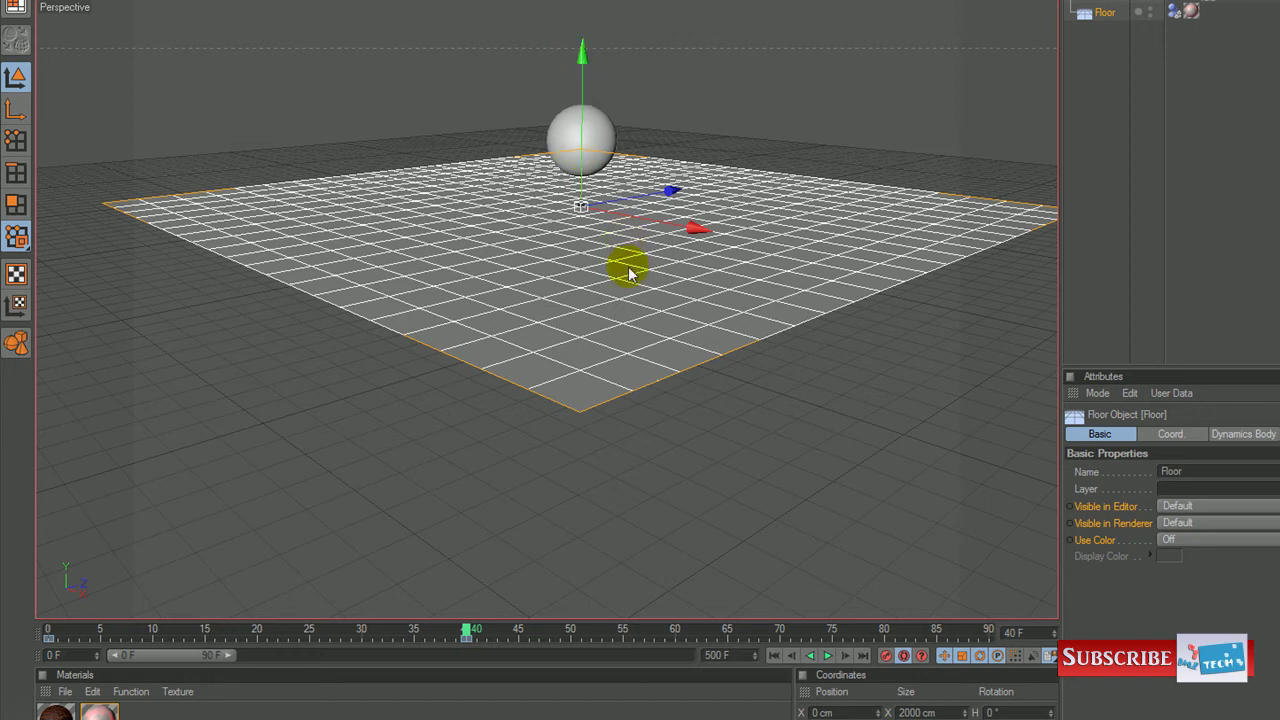
{"action": "left_click", "coordinate": [903, 656]}
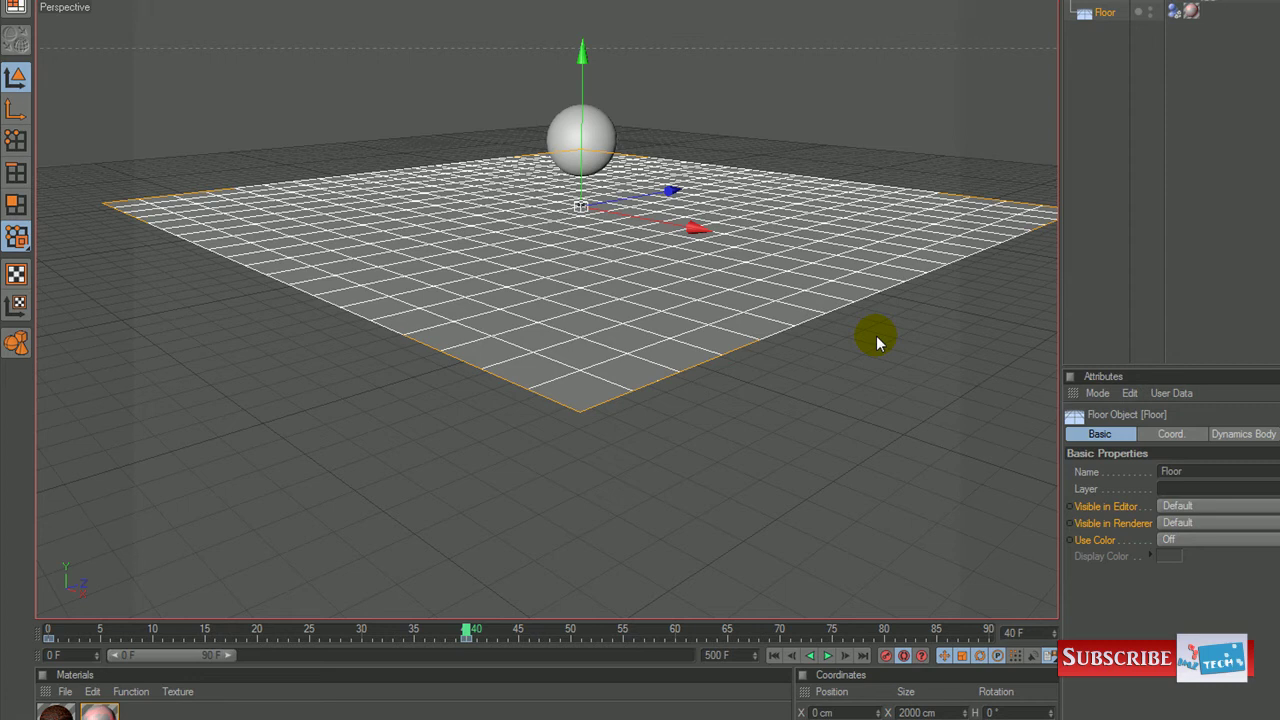
{"action": "left_click", "coordinate": [885, 656]}
Advance to frame 80 and move the floor along Y again, about 283 cm
{"action": "left_click", "coordinate": [467, 633]}
{"action": "key", "text": "F8"}
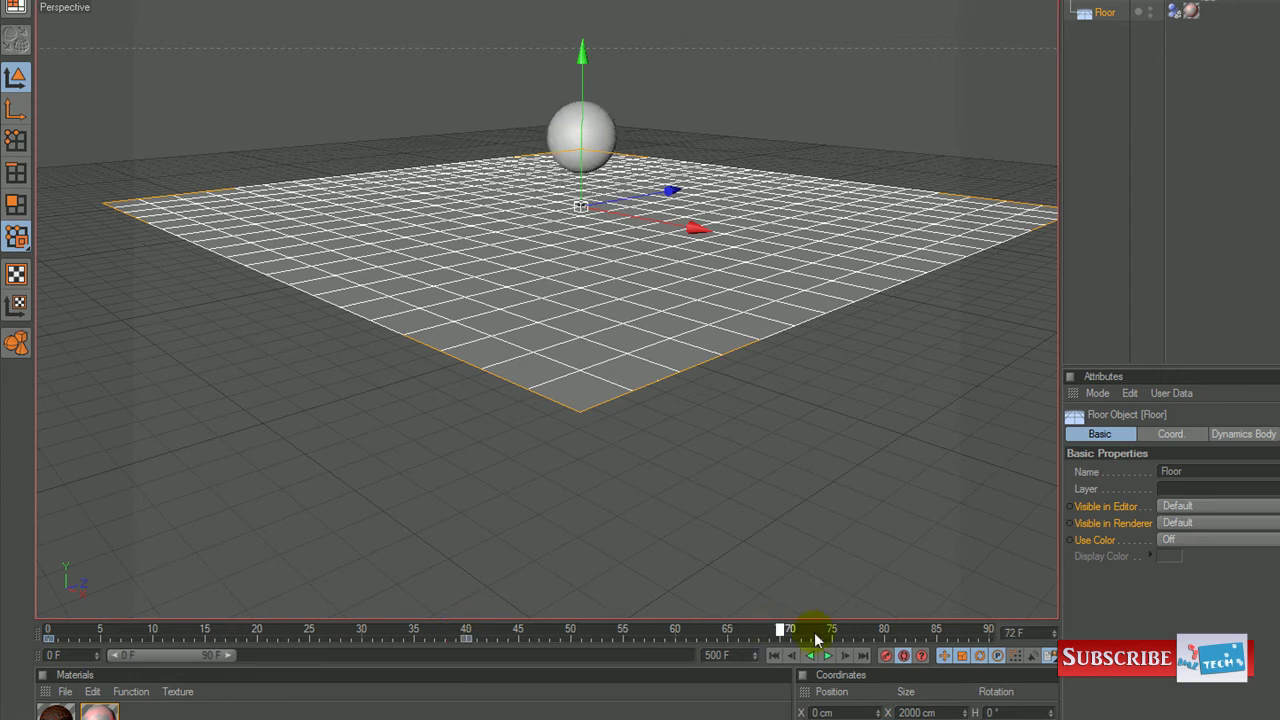
{"action": "left_click", "coordinate": [884, 631]}
{"action": "left_click", "coordinate": [529, 160]}
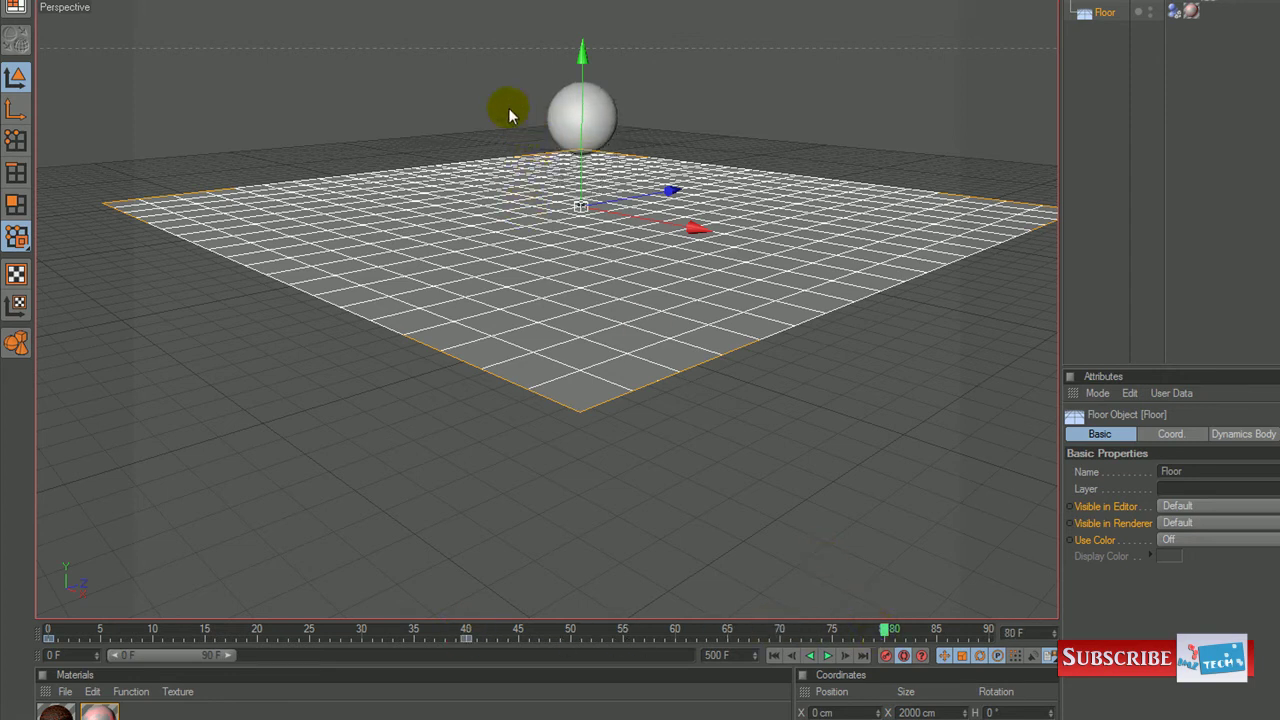
{"action": "left_click_drag", "start_coordinate": [580, 57], "coordinate": [581, 140]}
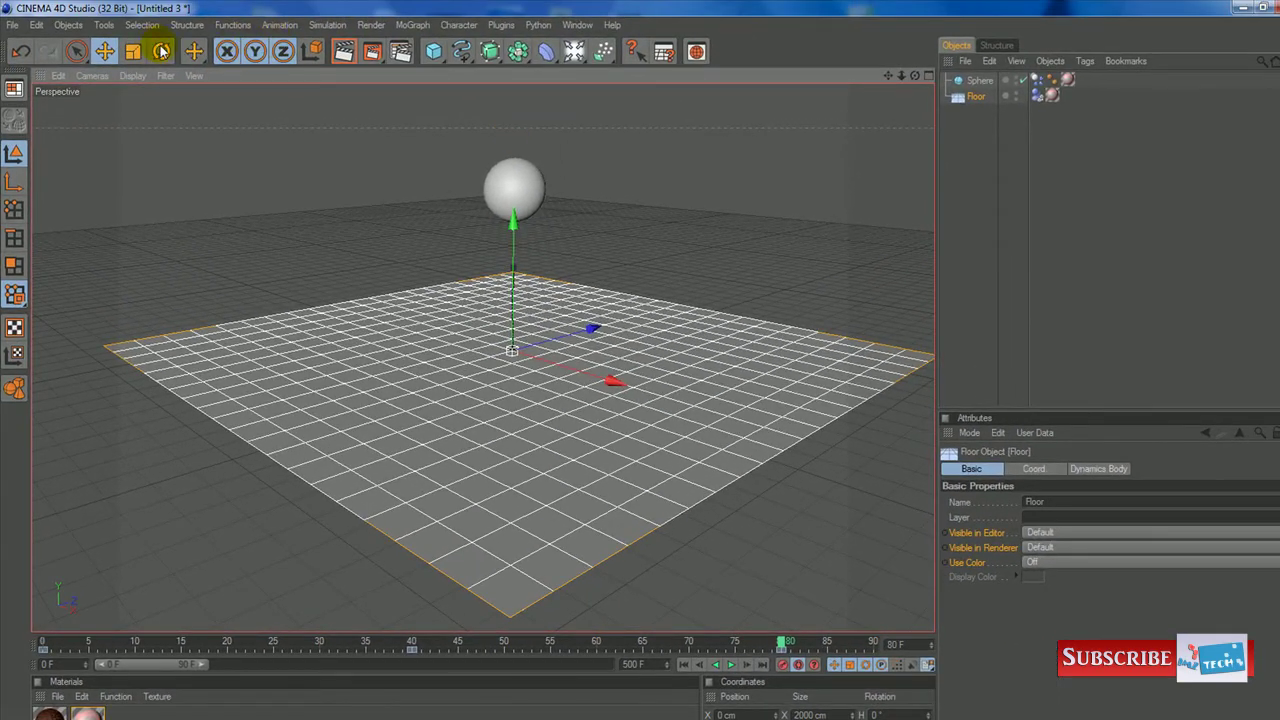
Rotate the floor to tilt it about -7.83°, then turn Auto Keyframing off
{"action": "left_click", "coordinate": [161, 51]}
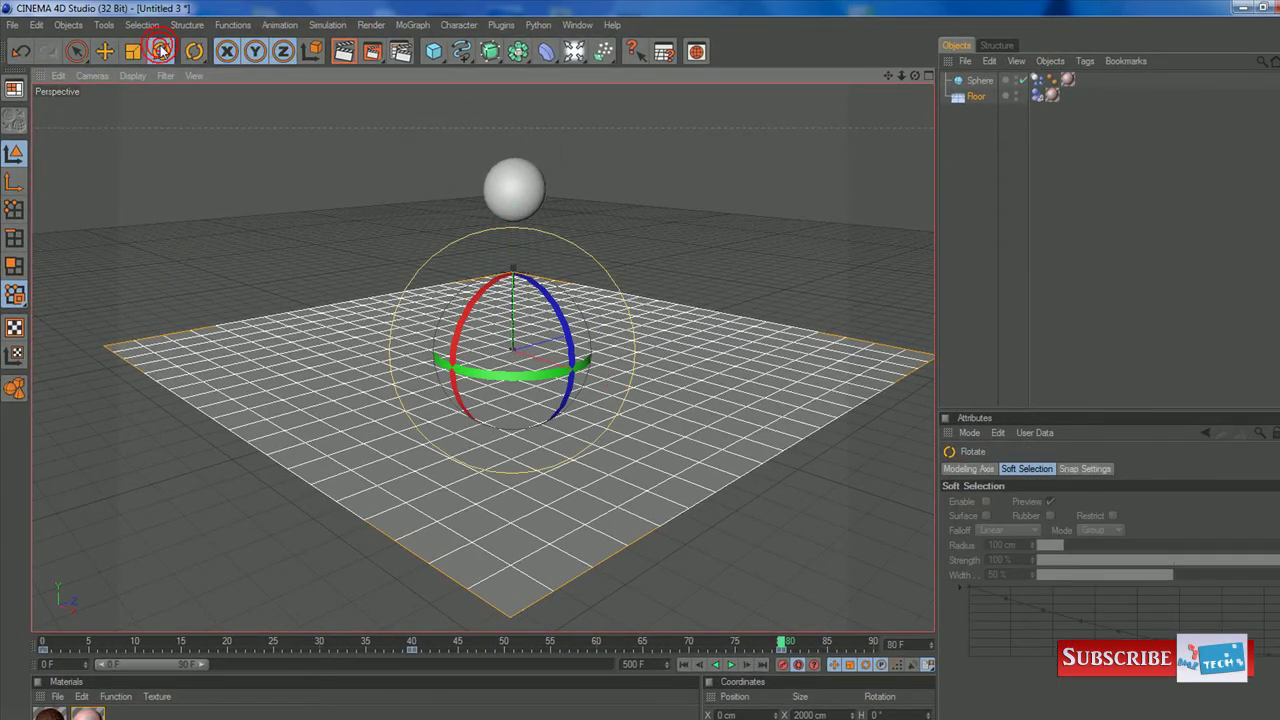
{"action": "left_click_drag", "start_coordinate": [560, 322], "coordinate": [560, 320]}
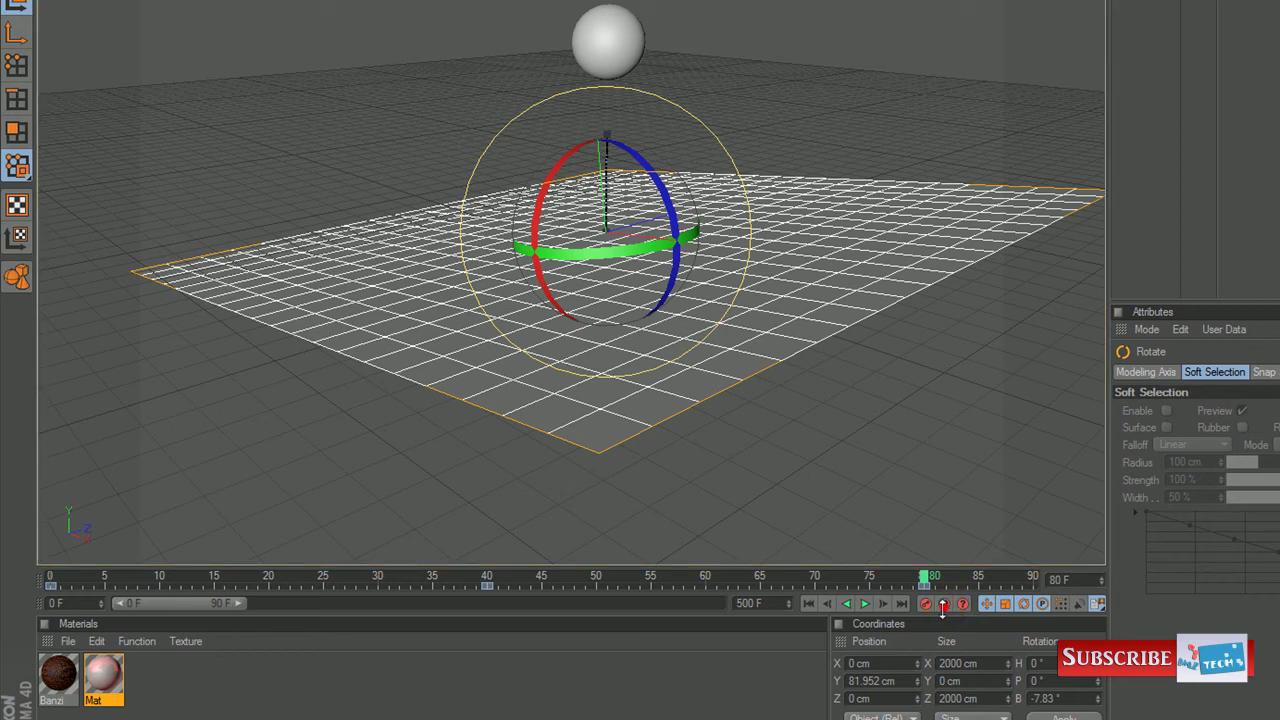
{"action": "left_click", "coordinate": [944, 604]}
Play the animation from frame 0 and pause it around frame 419
{"action": "left_click", "coordinate": [808, 603]}
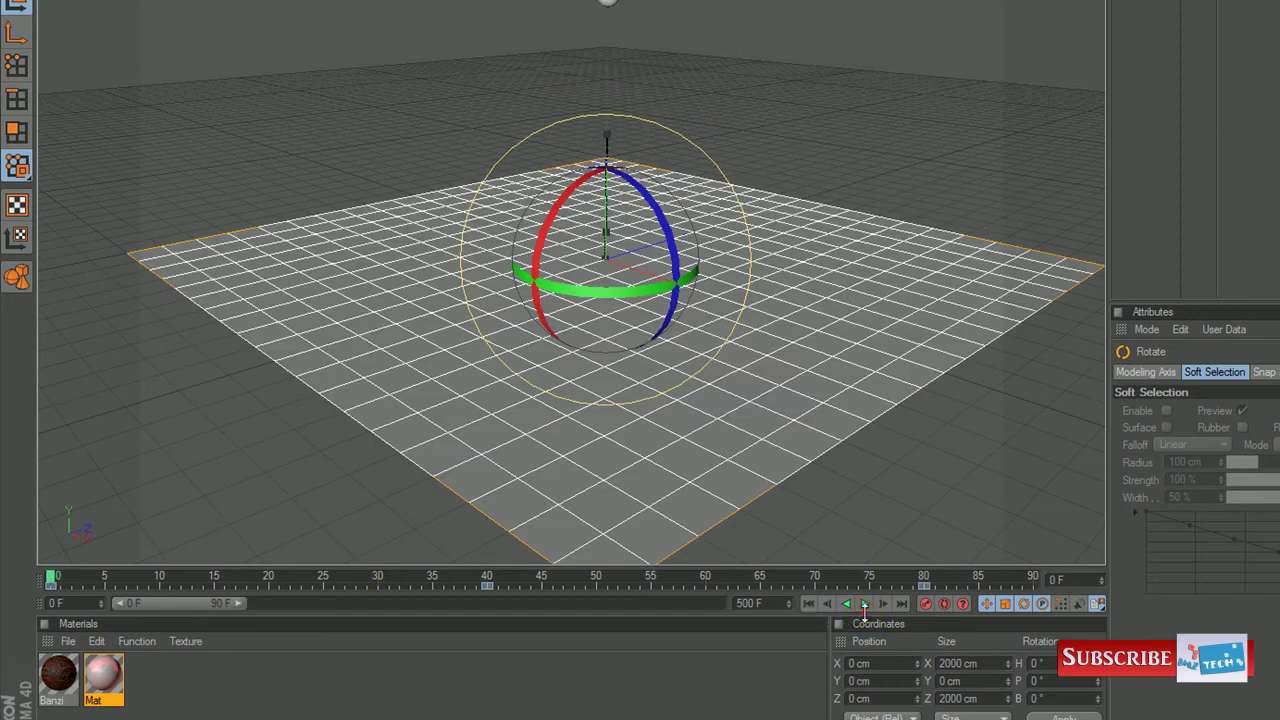
{"action": "left_click", "coordinate": [864, 604]}
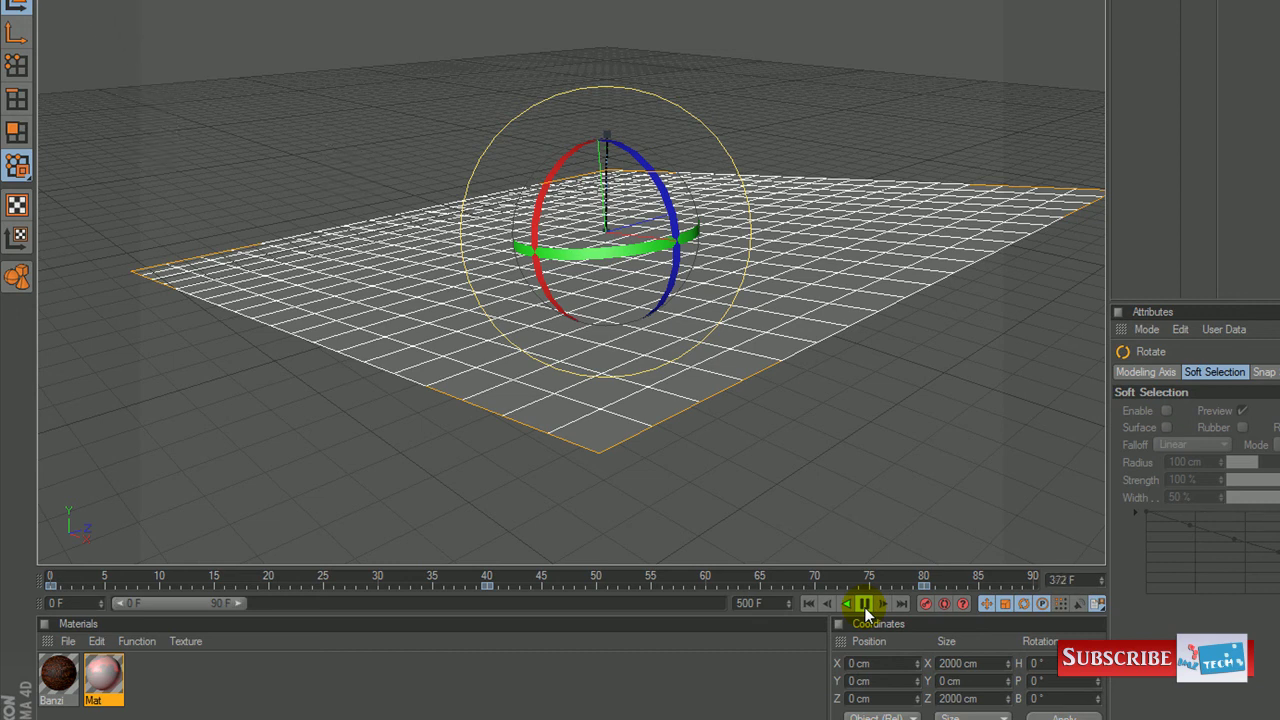
{"action": "left_click", "coordinate": [864, 604]}
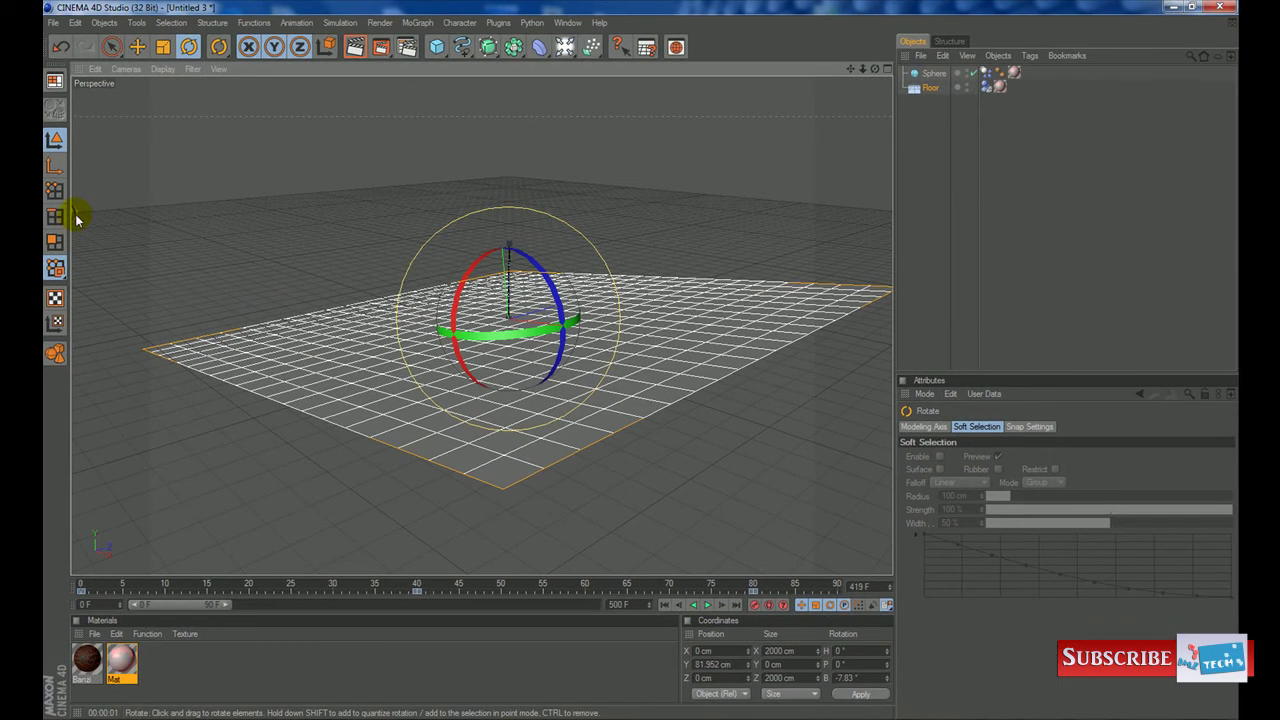
Pan the view to bring the small sphere into frame and resume playback
{"action": "middle_click_drag", "start_coordinate": [189, 240], "coordinate": [287, 247], "text": "alt"}
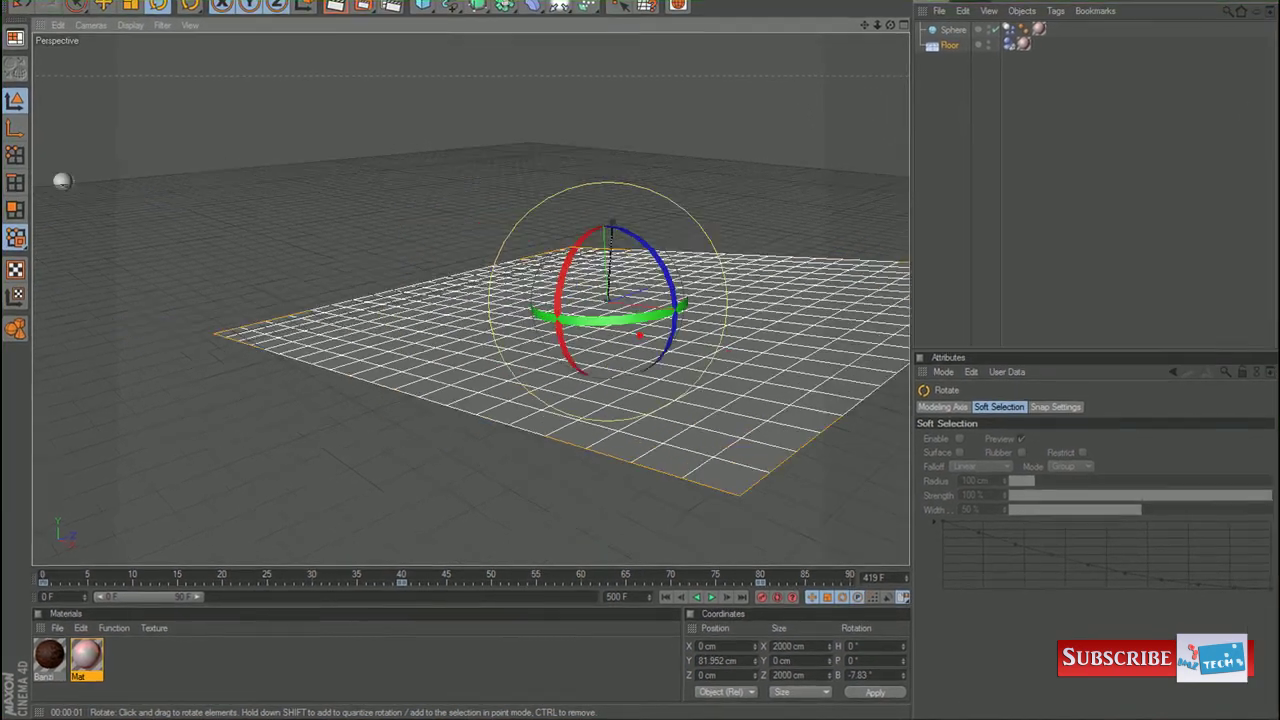
{"action": "middle_click_drag", "start_coordinate": [47, 204], "coordinate": [163, 209], "text": "alt"}
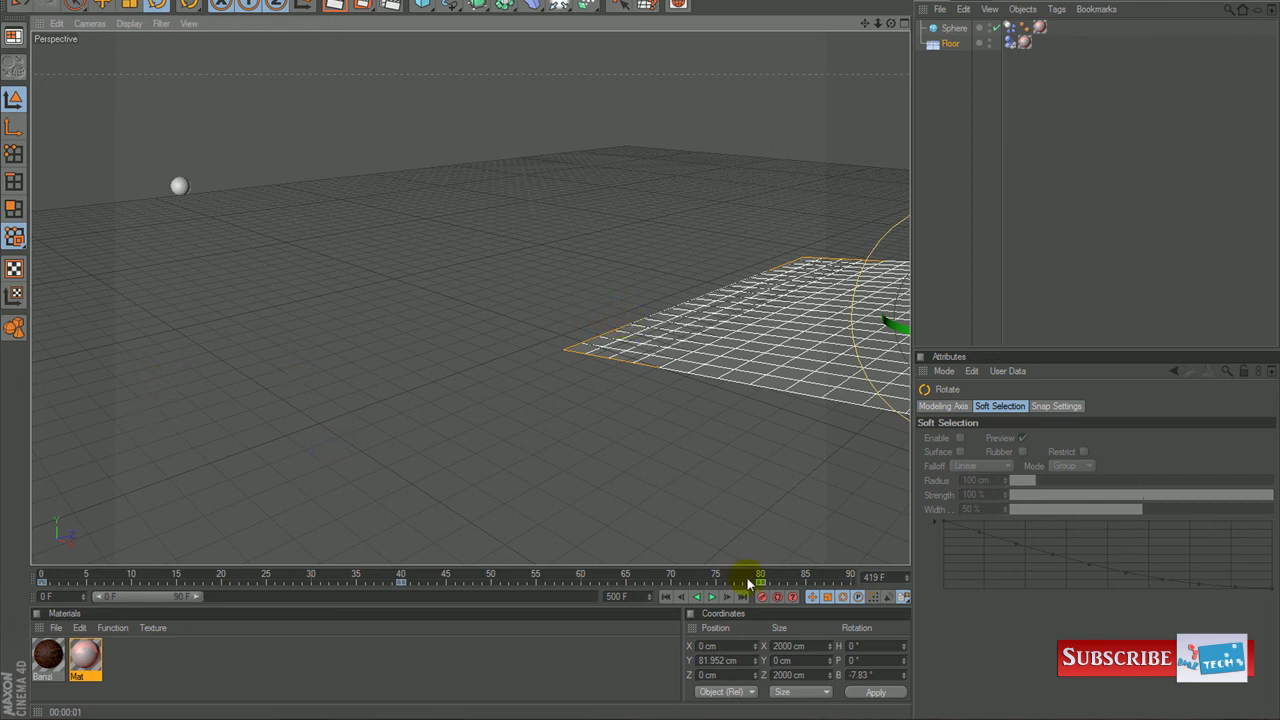
{"action": "left_click", "coordinate": [711, 597]}
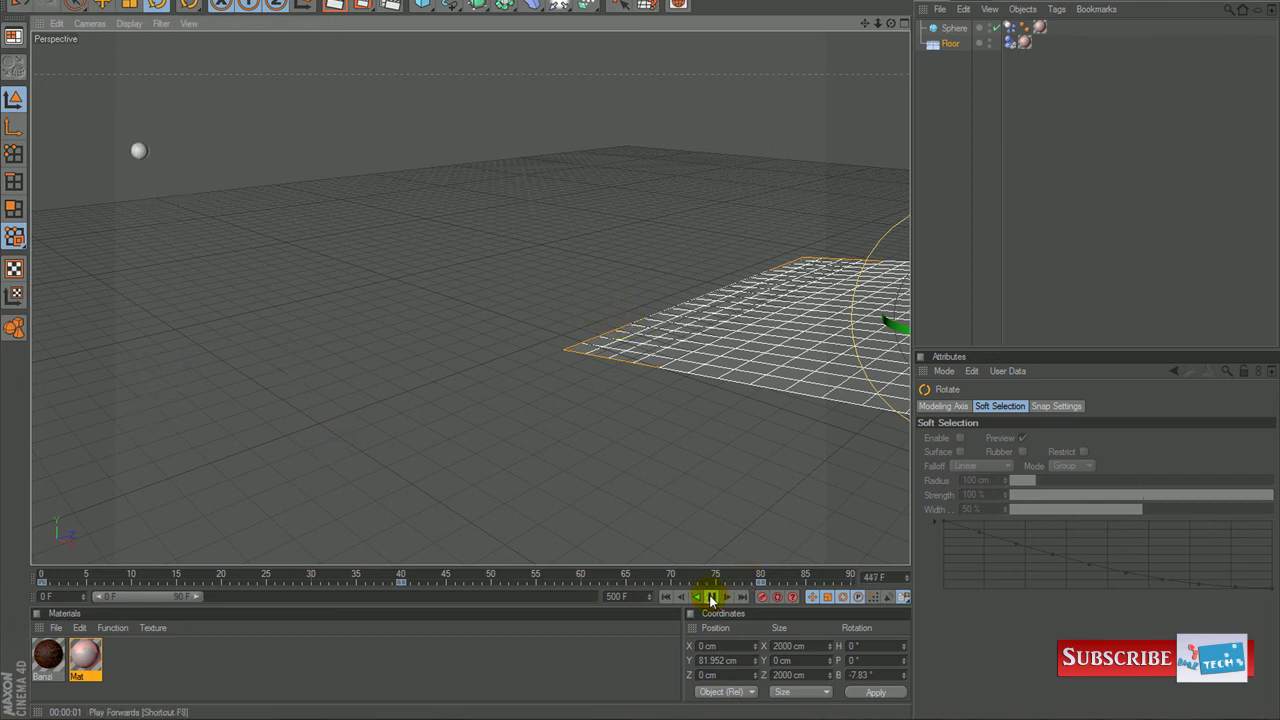